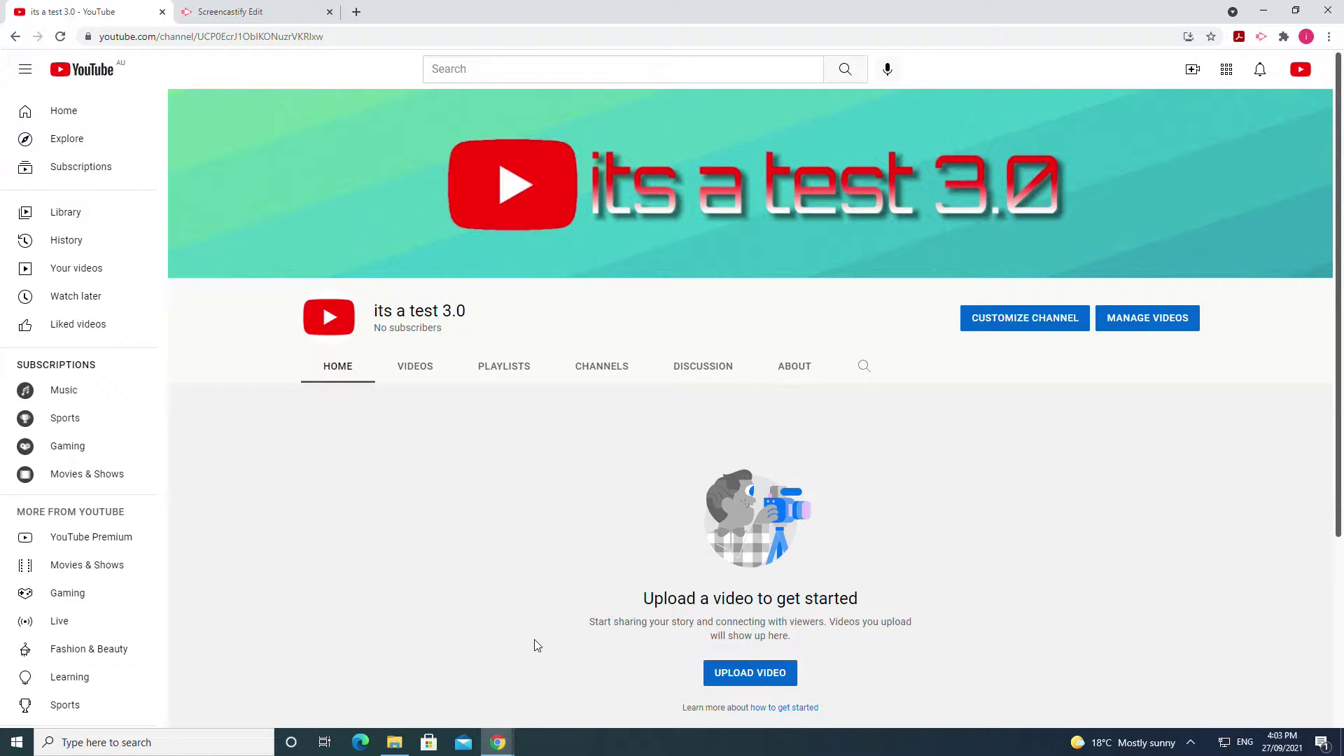
- In File Explorer, move the Premiere project file into the Producing and editing your videos folder and open it
{"action": "key", "text": "alt+Tab"}
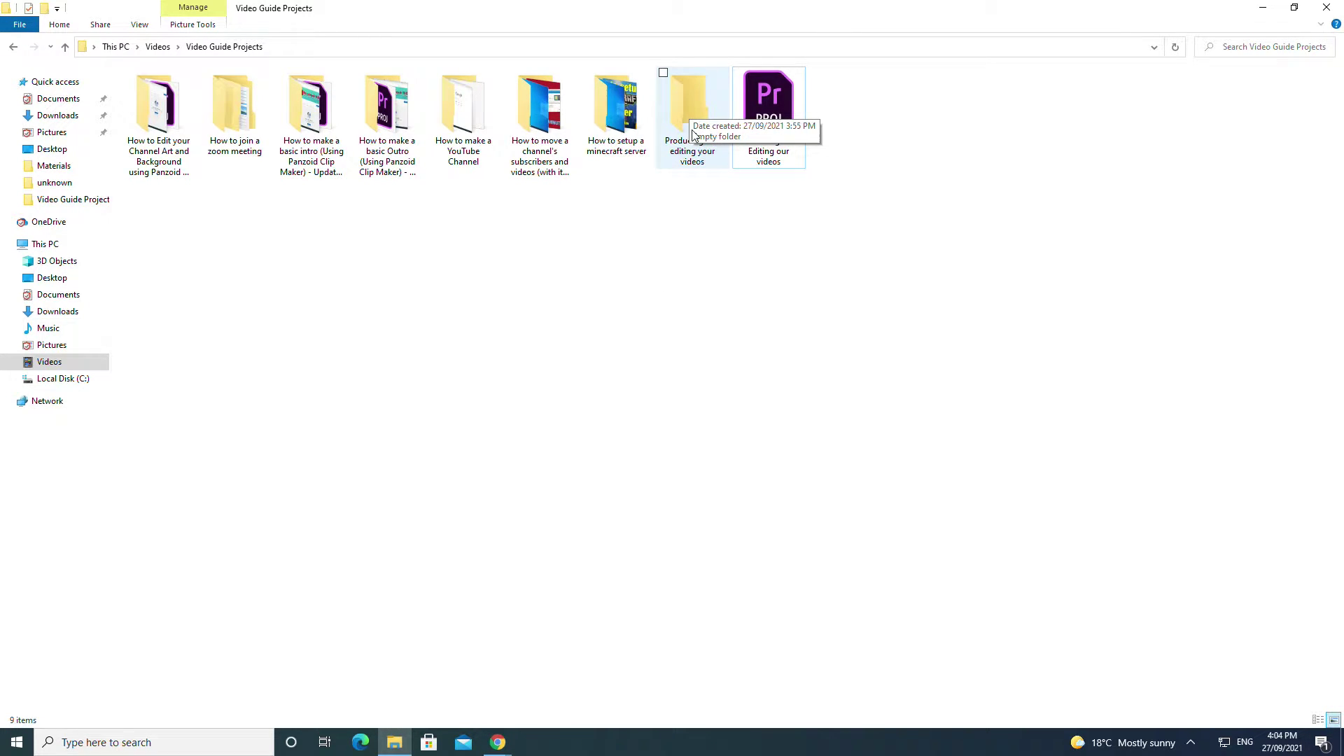
{"action": "left_click_drag", "start_coordinate": [767, 124], "coordinate": [705, 124]}
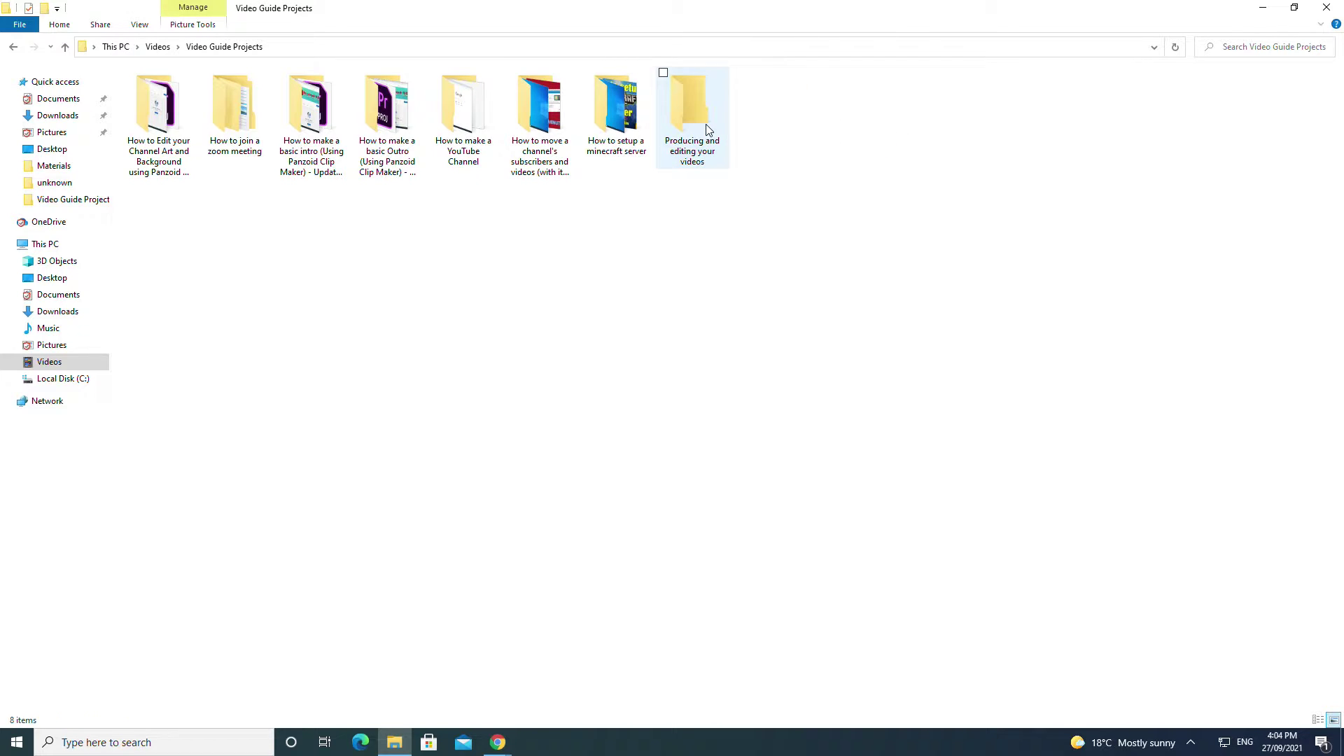
{"action": "double_click", "coordinate": [706, 124]}
- Create a new folder named Materials
{"action": "right_click", "coordinate": [315, 117]}
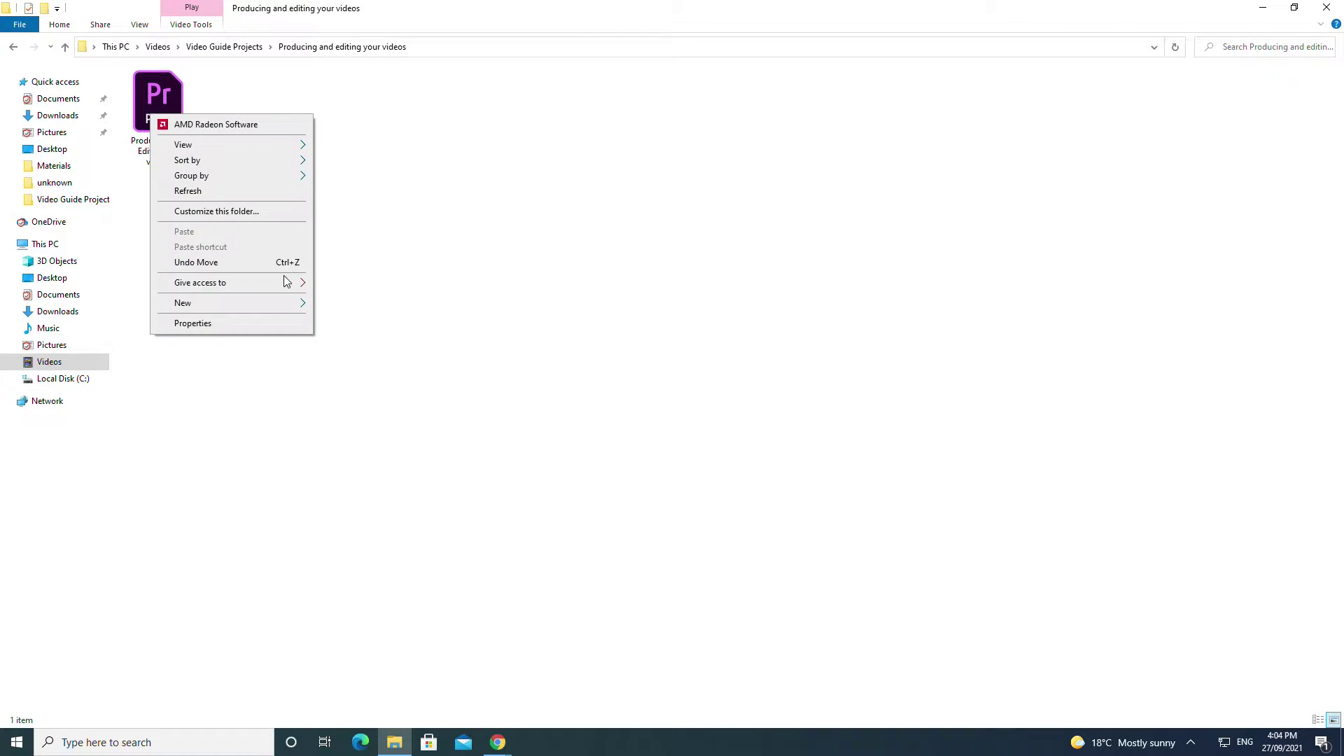
{"action": "mouse_move", "coordinate": [294, 302]}
{"action": "left_click", "coordinate": [345, 305]}
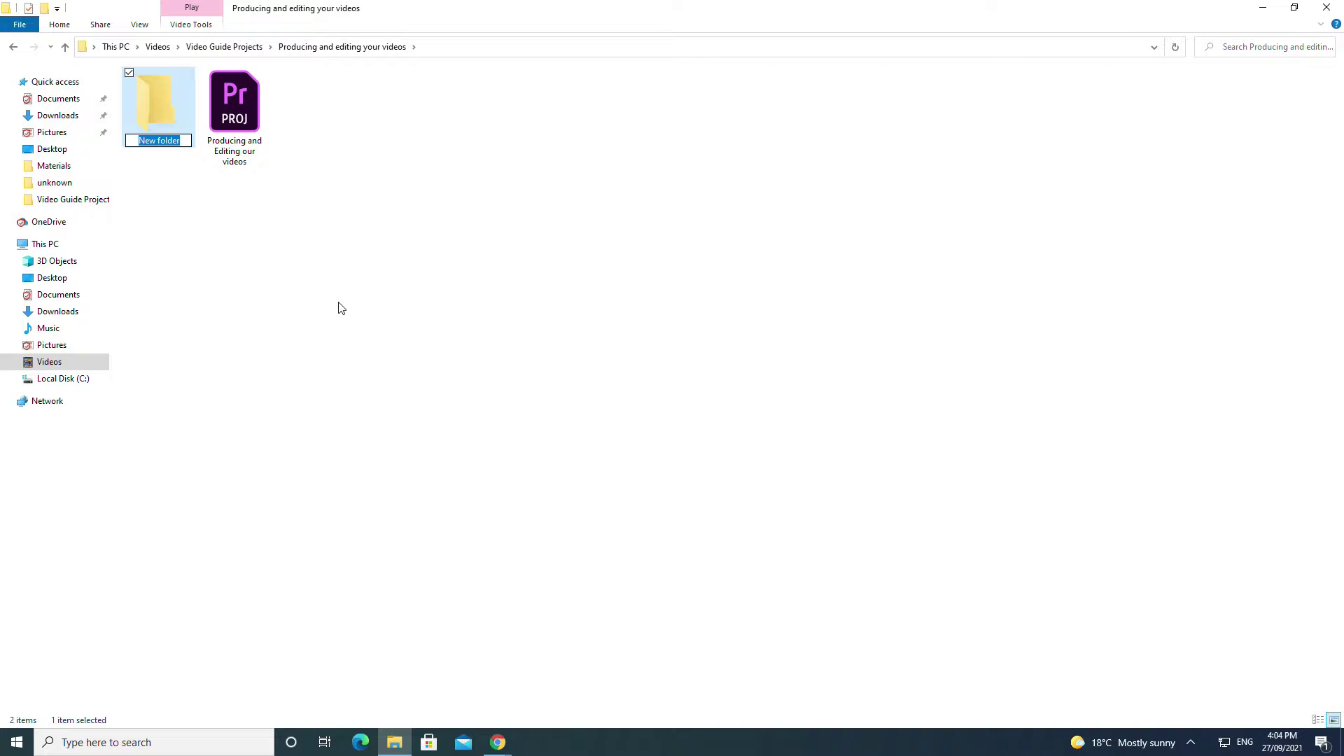
{"action": "type", "text": "Materials"}
{"action": "left_click", "coordinate": [341, 308]}
- Create a Project File folder and move the Premiere project file into it
{"action": "right_click", "coordinate": [351, 131]}
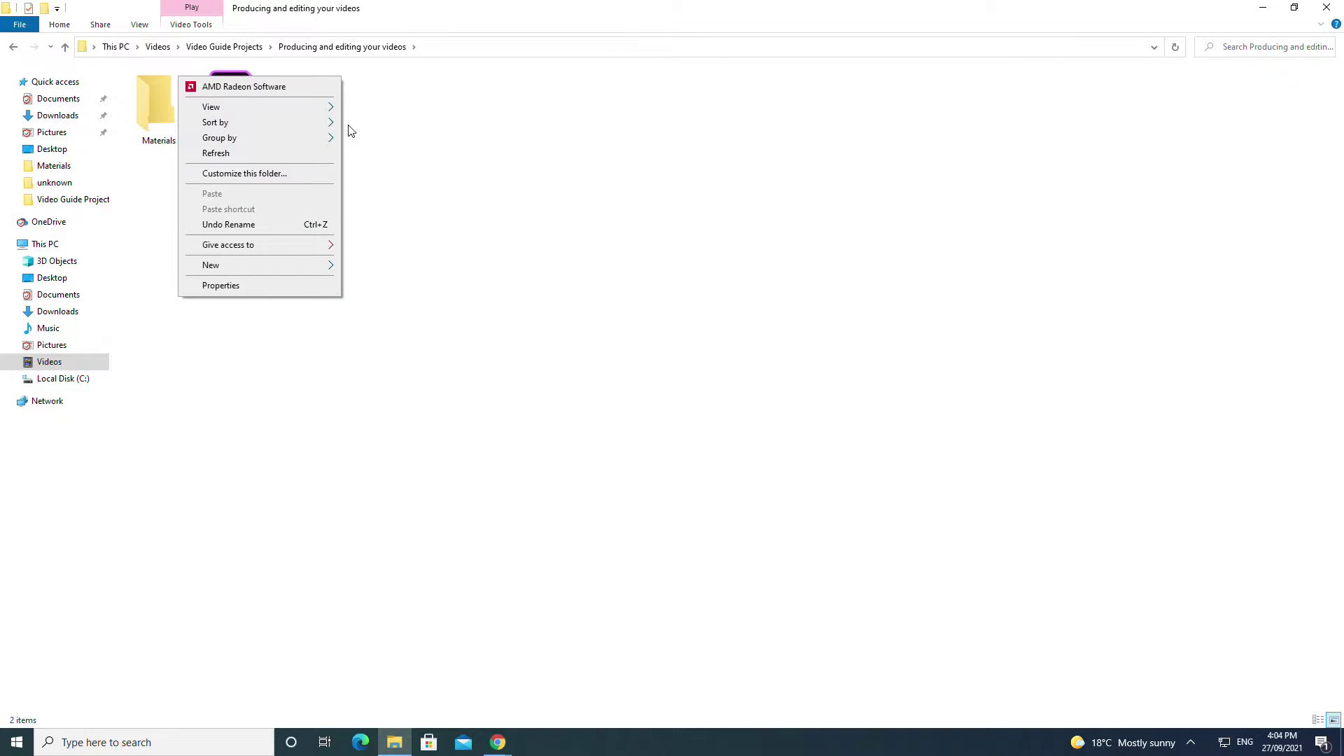
{"action": "mouse_move", "coordinate": [299, 266]}
{"action": "left_click", "coordinate": [399, 264]}
{"action": "type", "text": "Pro"}
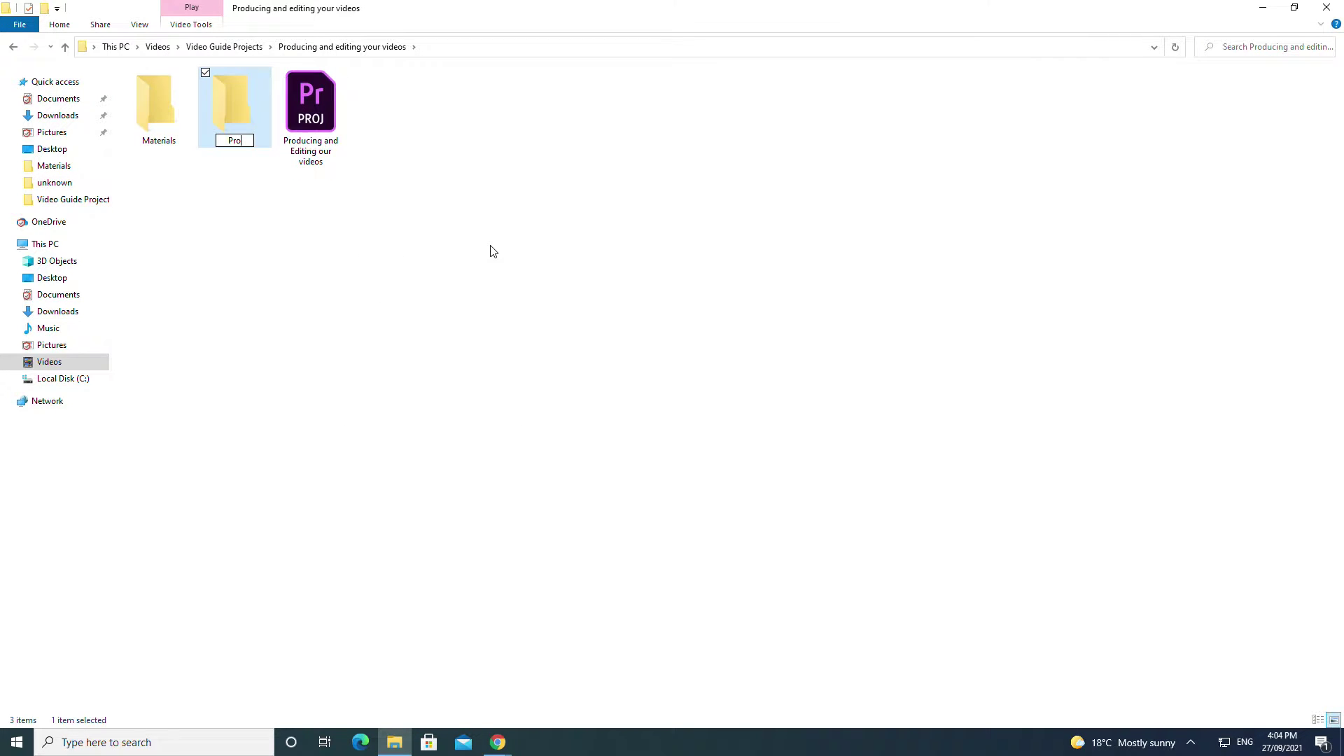
{"action": "type", "text": "ject File"}
{"action": "key", "text": "Return"}
{"action": "left_click_drag", "start_coordinate": [326, 107], "coordinate": [253, 126]}
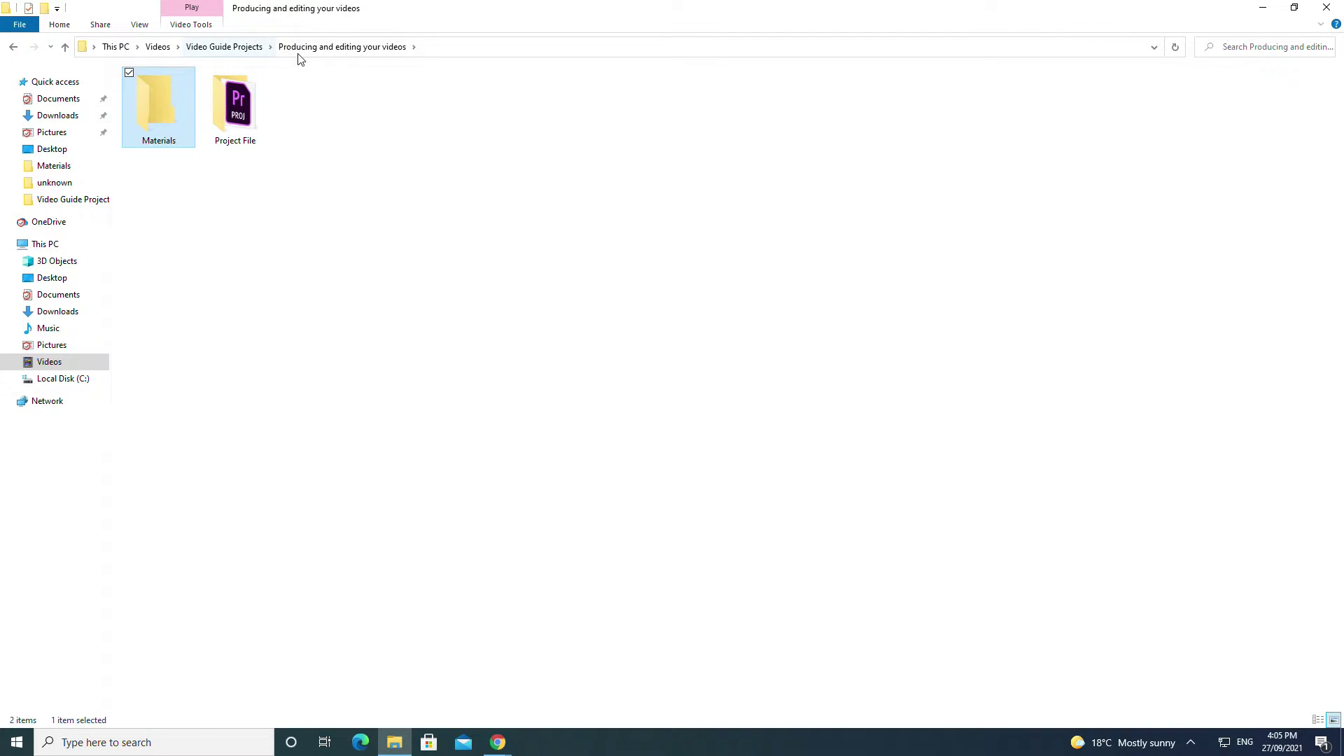
{"action": "left_click", "coordinate": [249, 106]}
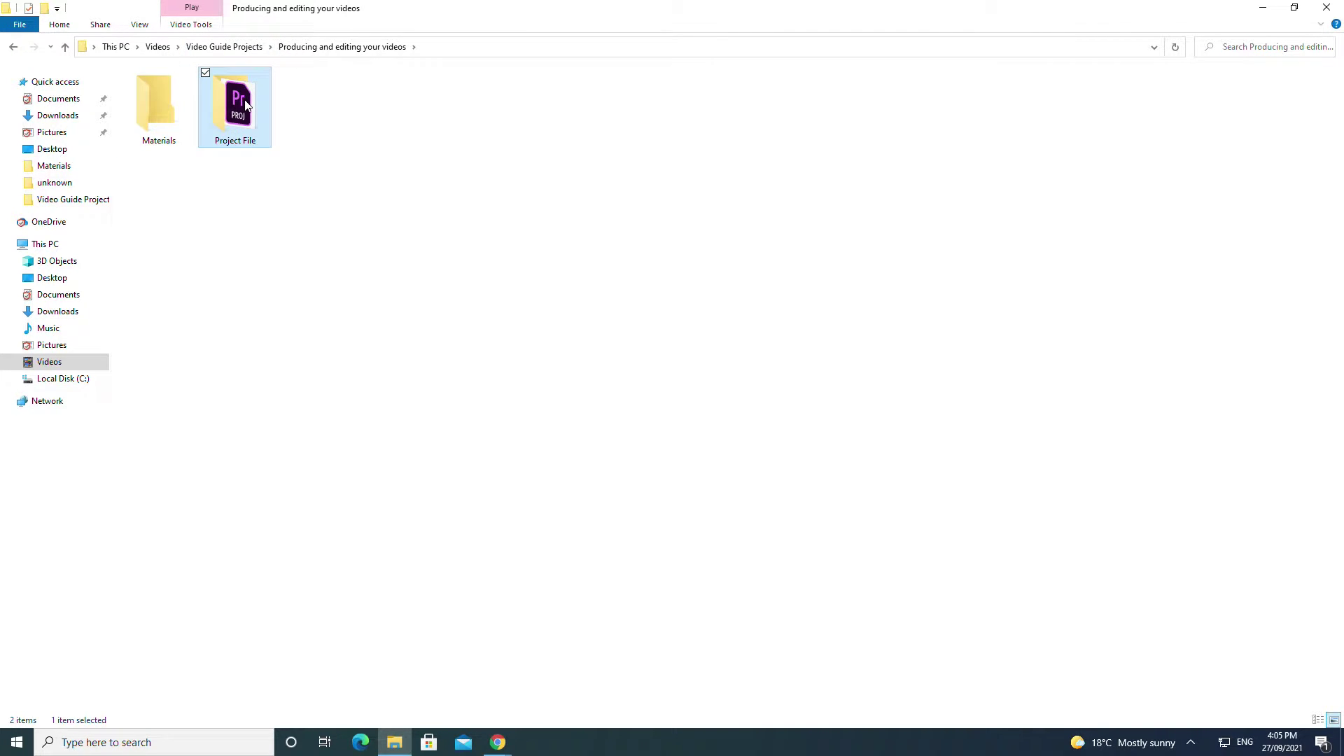
{"action": "left_click", "coordinate": [144, 106]}
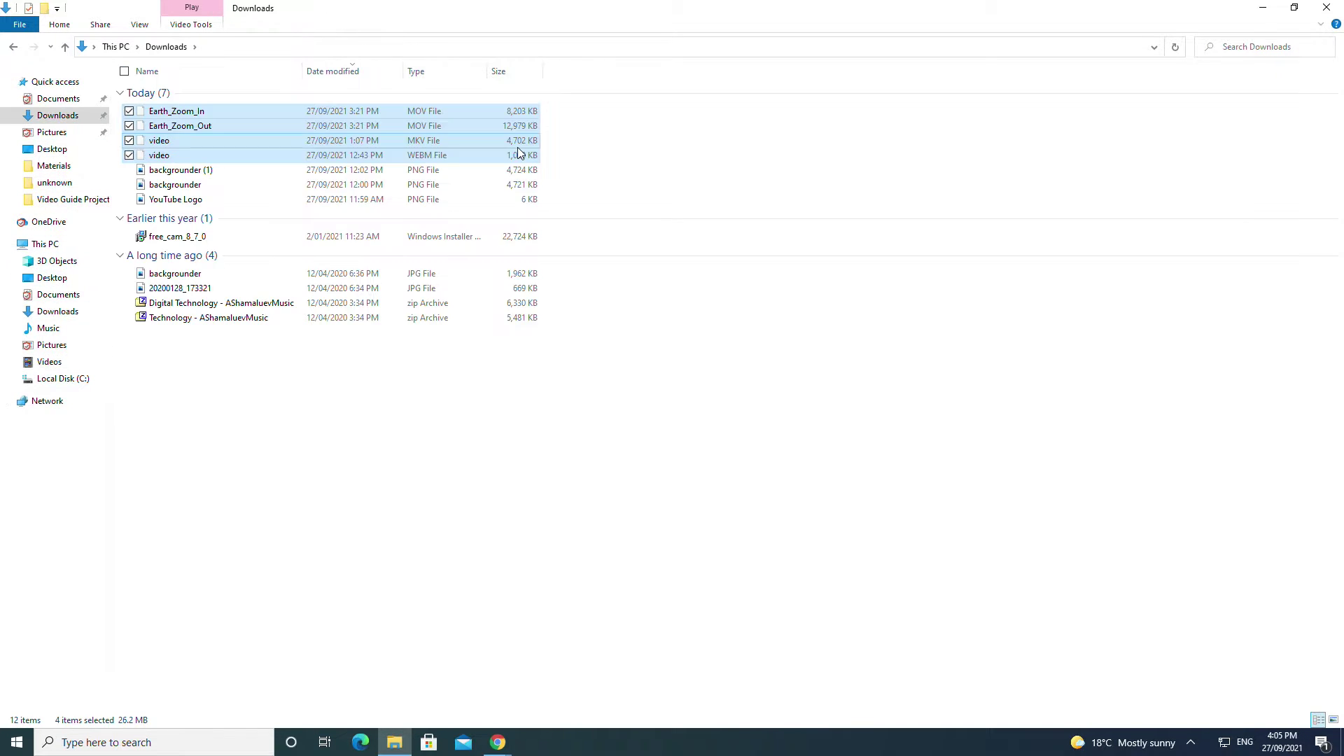
- Copy the four downloaded videos and paste them into the Materials folder
{"action": "right_click", "coordinate": [518, 147]}
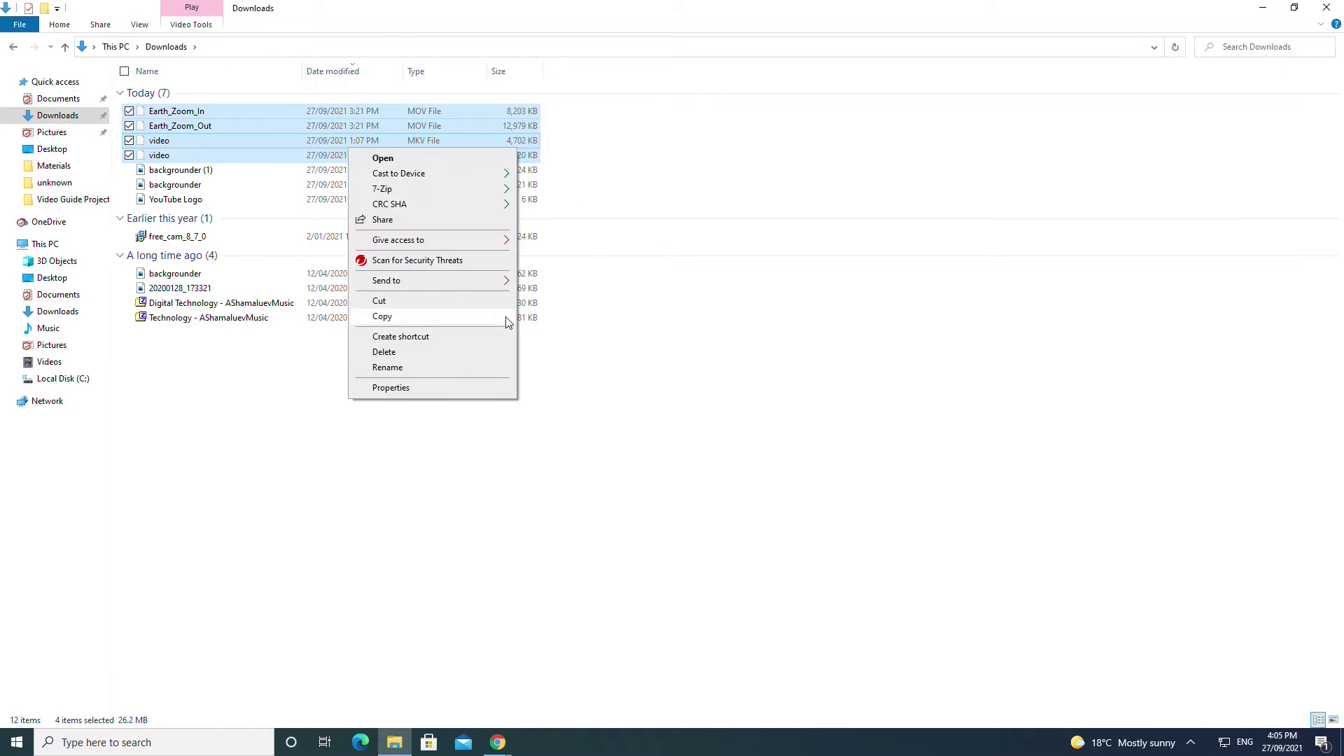
{"action": "left_click", "coordinate": [455, 323]}
{"action": "right_click", "coordinate": [315, 181]}
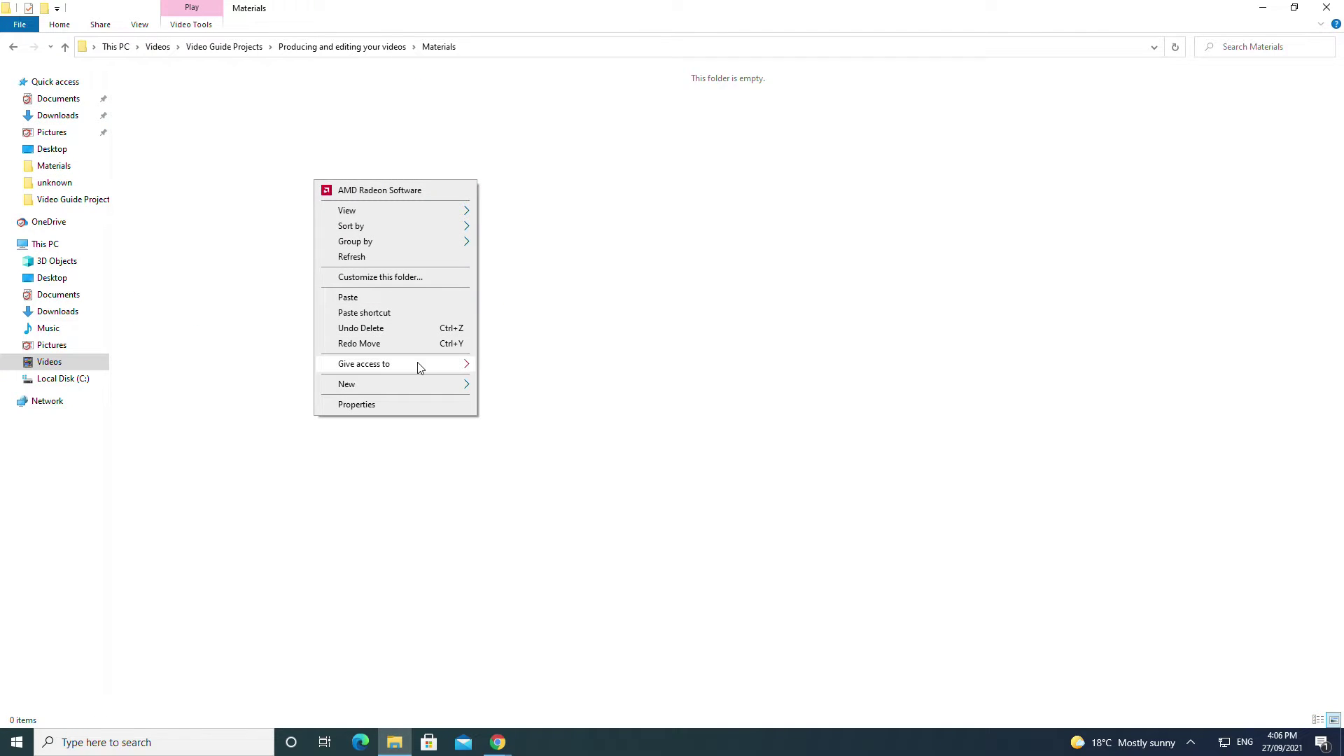
{"action": "left_click", "coordinate": [447, 299]}
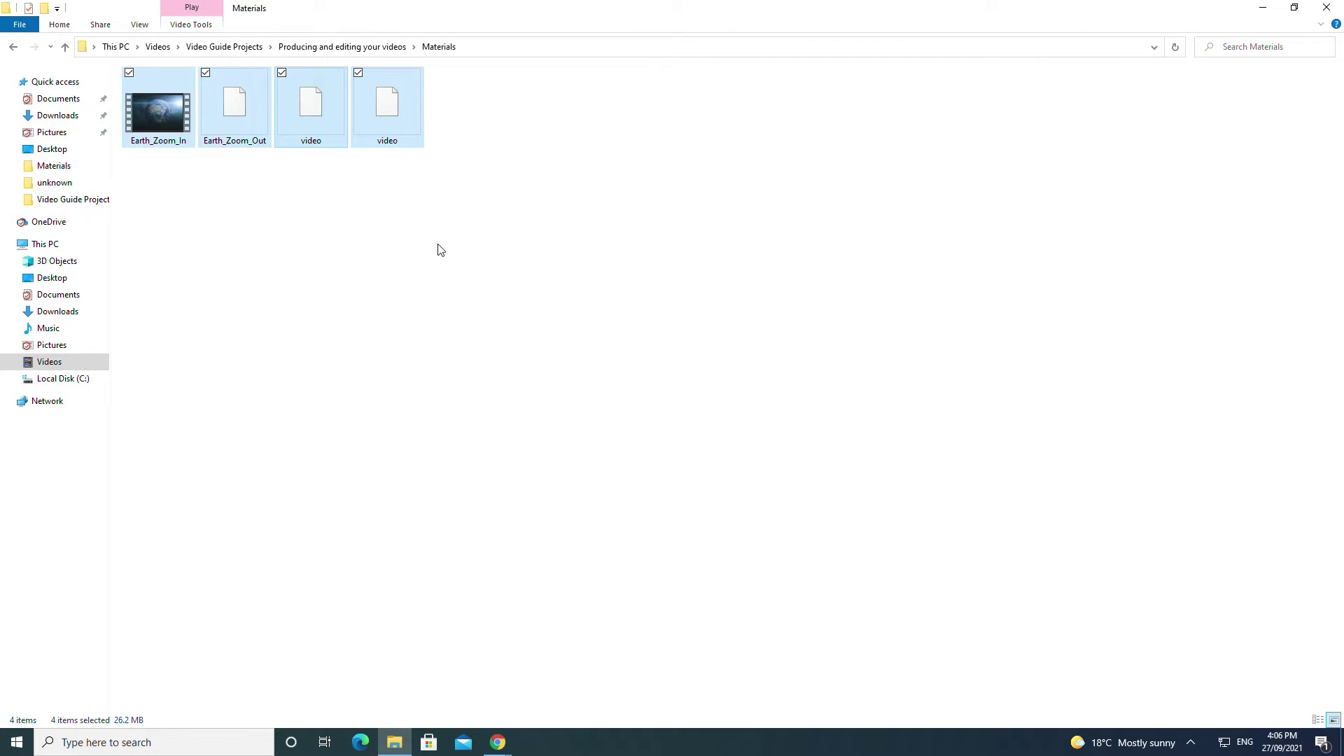
- Rename the two generic video files to Intro and Outro
{"action": "left_click", "coordinate": [383, 143]}
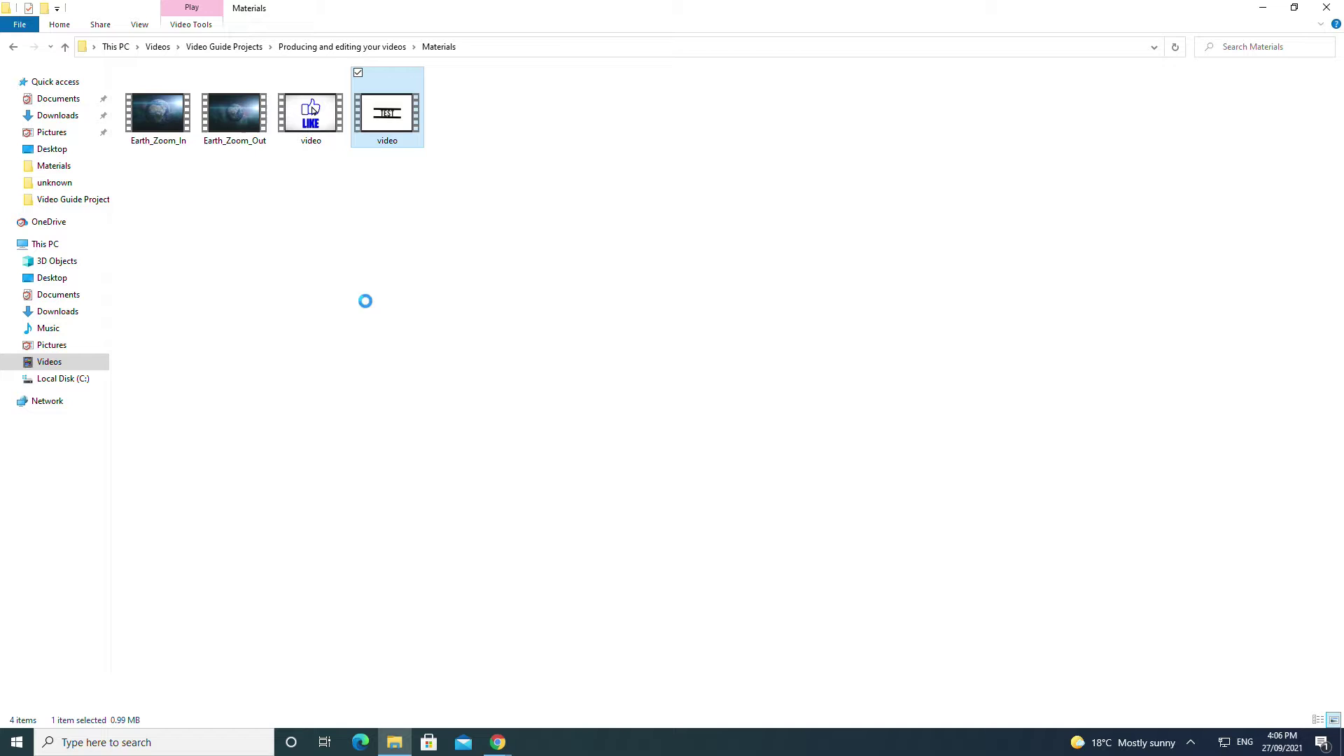
{"action": "key", "text": "shift+F10"}
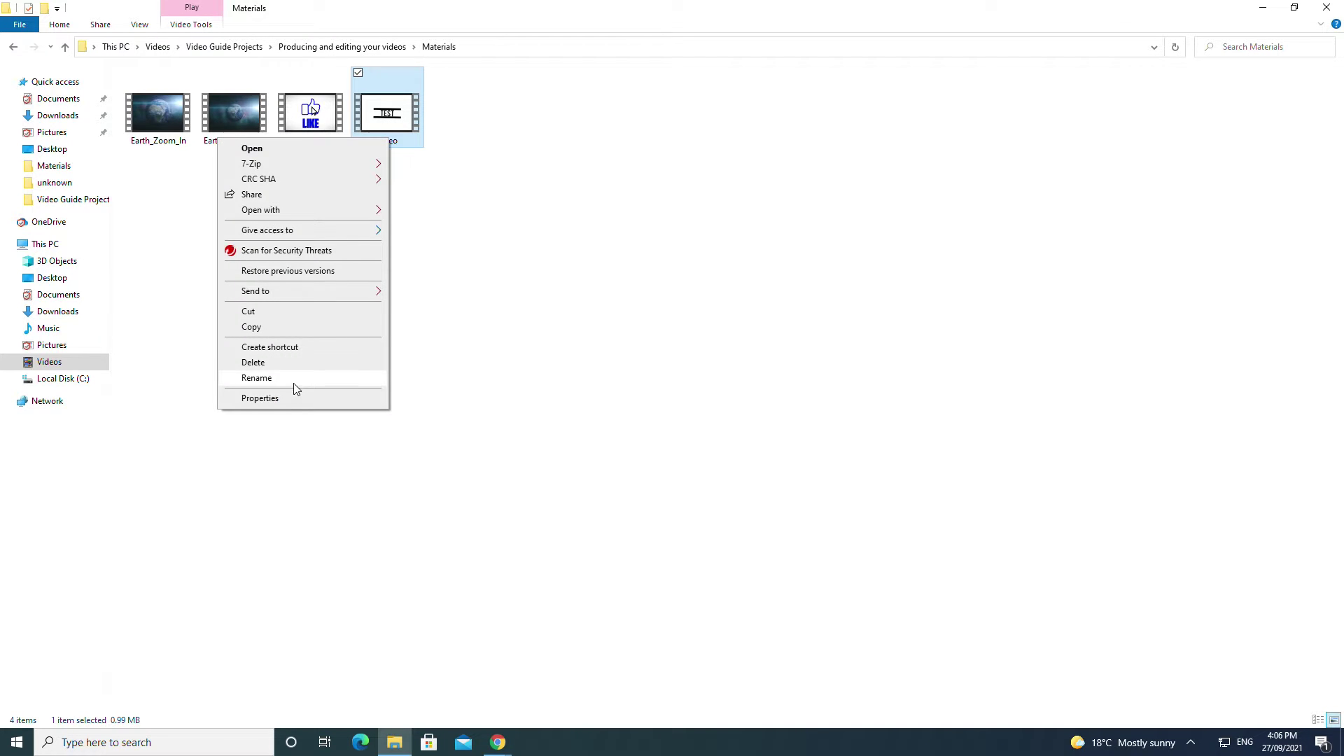
{"action": "left_click", "coordinate": [294, 381]}
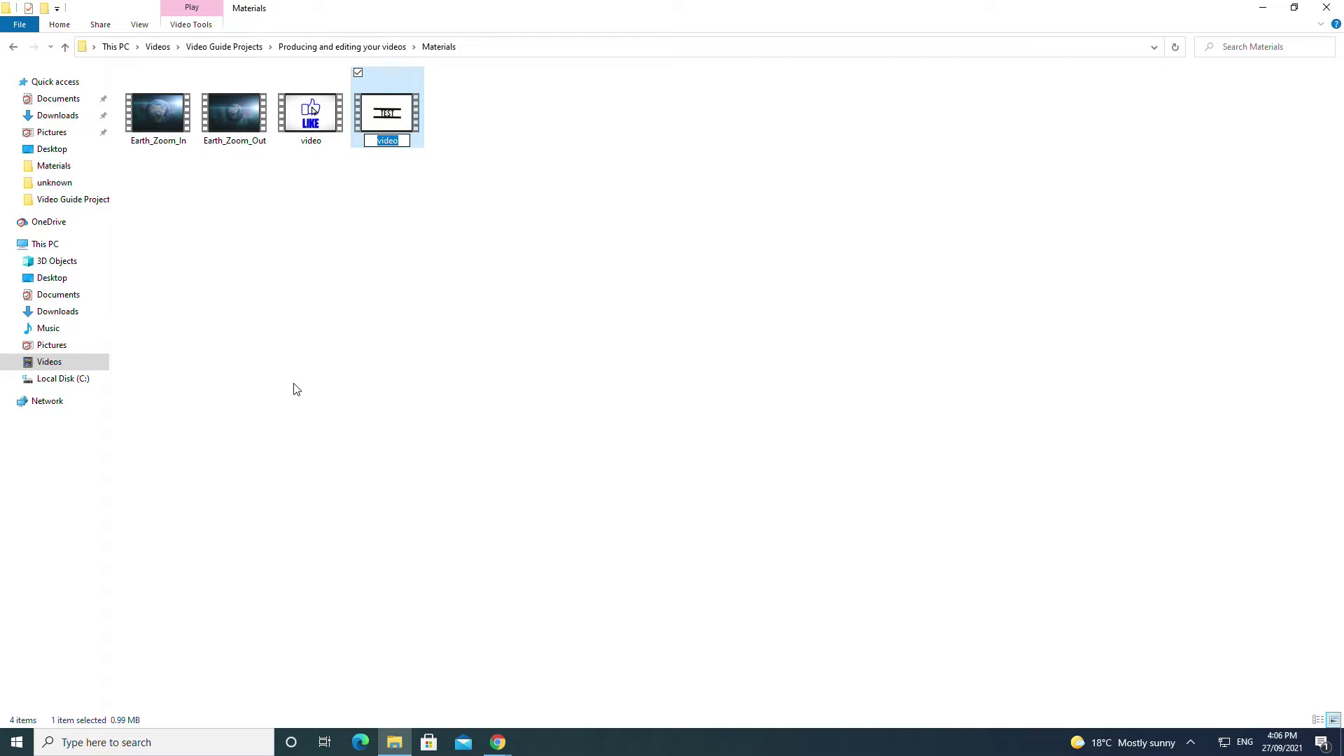
{"action": "type", "text": "Intro"}
{"action": "key", "text": "Return"}
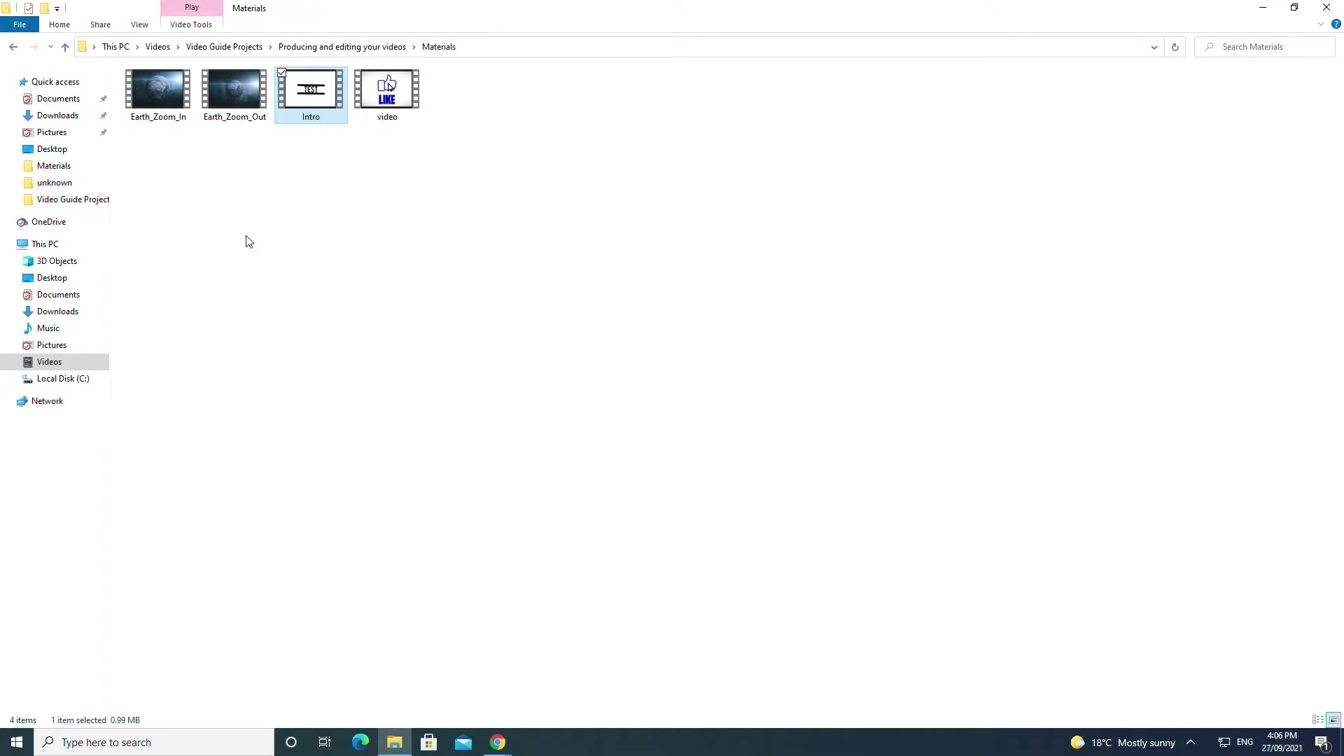
{"action": "left_click", "coordinate": [410, 110]}
{"action": "key", "text": "shift+F10"}
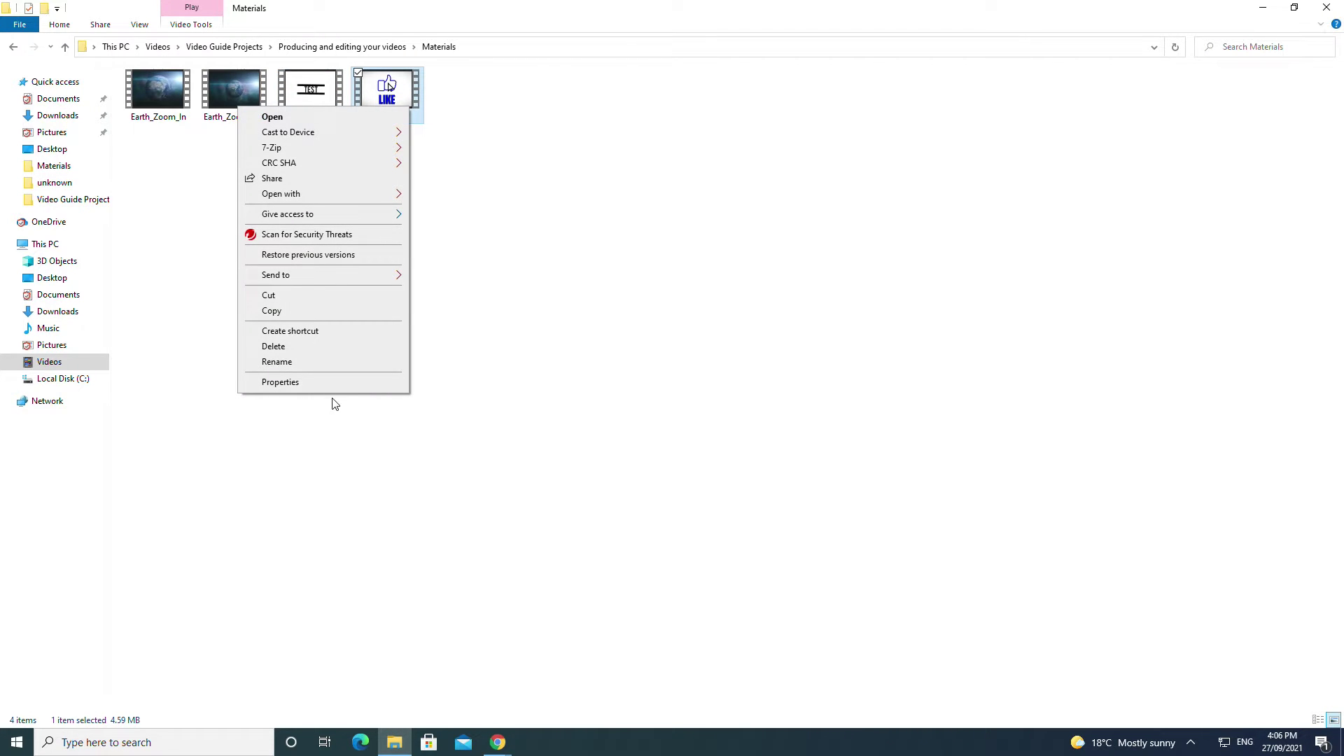
{"action": "left_click", "coordinate": [331, 364]}
{"action": "type", "text": "Ou"}
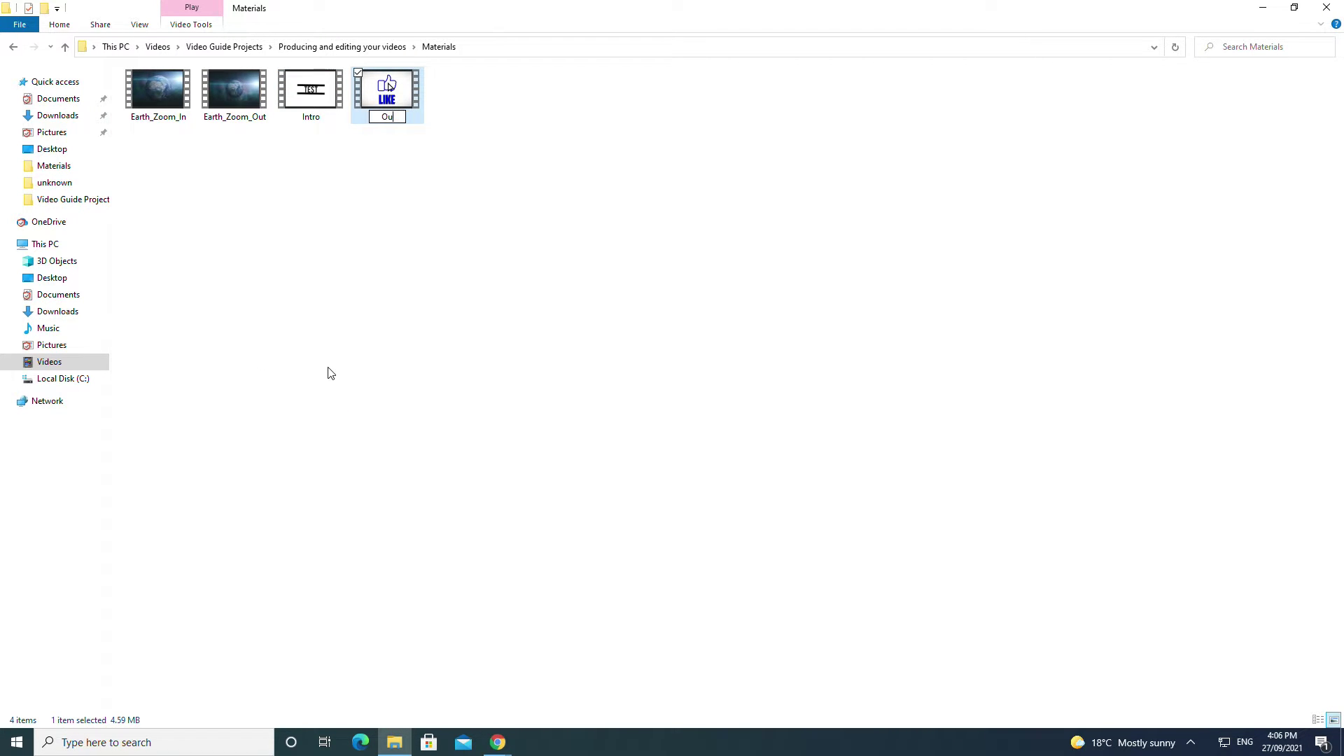
{"action": "type", "text": "tro"}
{"action": "key", "text": "Return"}
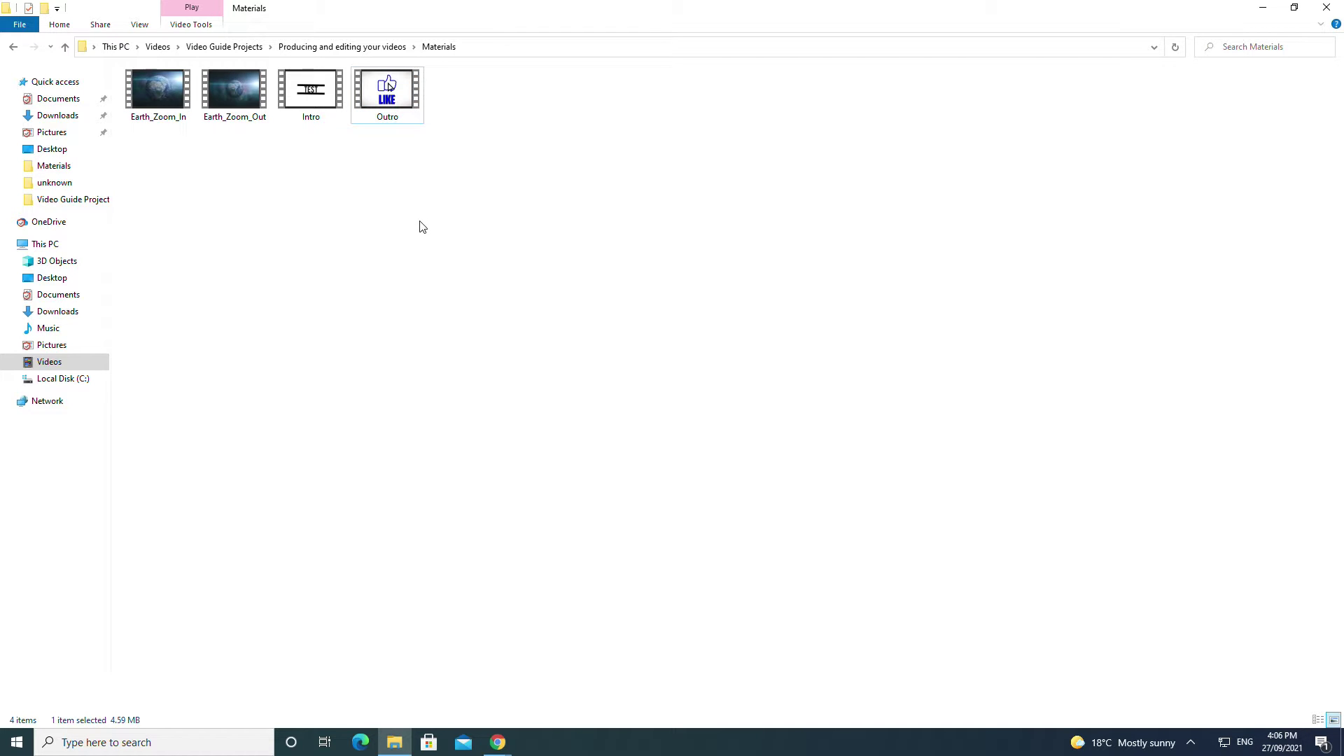
- Open the Premiere project and build a sequence of Earth_Zoom_In followed by Earth_Zoom_Out
{"action": "left_click_drag", "start_coordinate": [224, 179], "coordinate": [162, 97]}
{"action": "left_click", "coordinate": [257, 148]}
{"action": "double_click", "coordinate": [142, 122]}
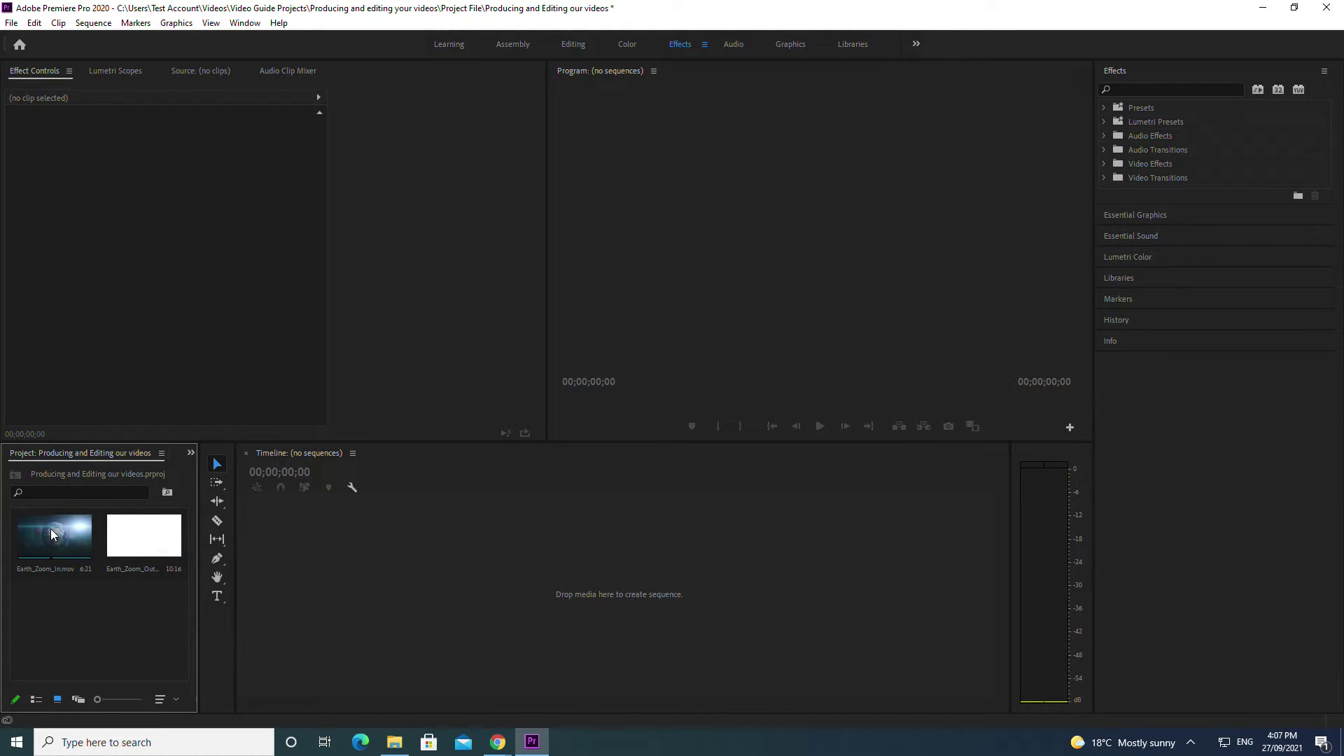
{"action": "left_click_drag", "start_coordinate": [49, 529], "coordinate": [306, 558]}
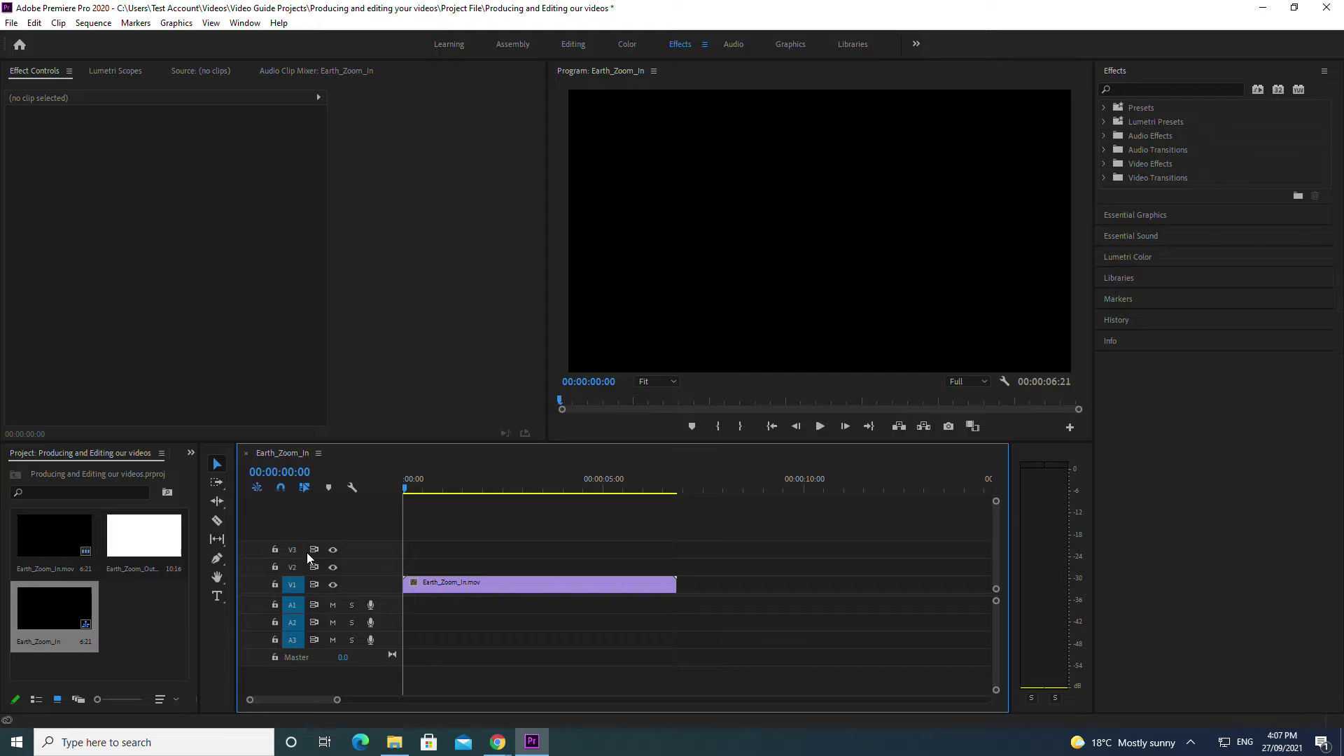
{"action": "left_click_drag", "start_coordinate": [149, 534], "coordinate": [665, 585]}
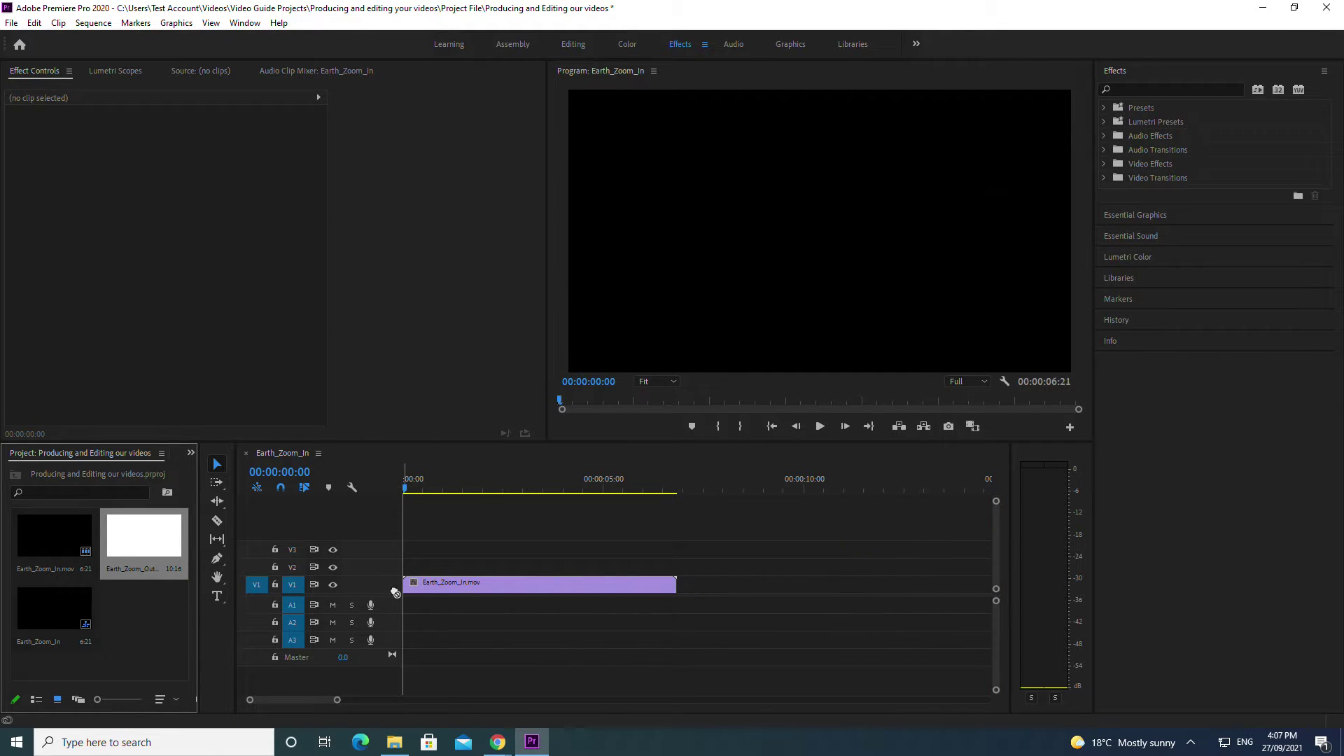
{"action": "mouse_move", "coordinate": [407, 488]}
{"action": "left_mouse_down"}
{"action": "mouse_move", "coordinate": [814, 520]}
{"action": "mouse_move", "coordinate": [403, 505]}
{"action": "left_mouse_up"}
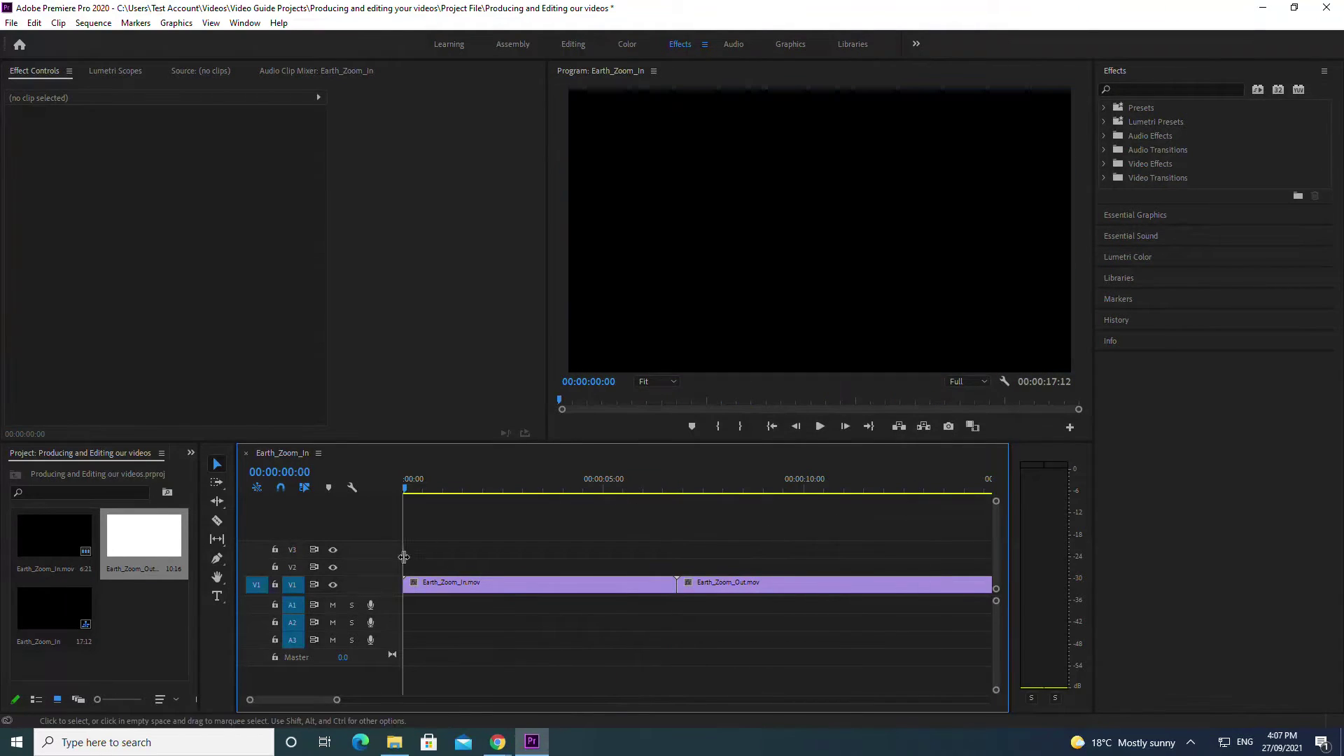
- Try razor-cutting Earth_Zoom_In and moving clips, undo back to two whole clips, then close Premiere
{"action": "left_click", "coordinate": [476, 481]}
{"action": "key", "text": "c"}
{"action": "left_click", "coordinate": [475, 586]}
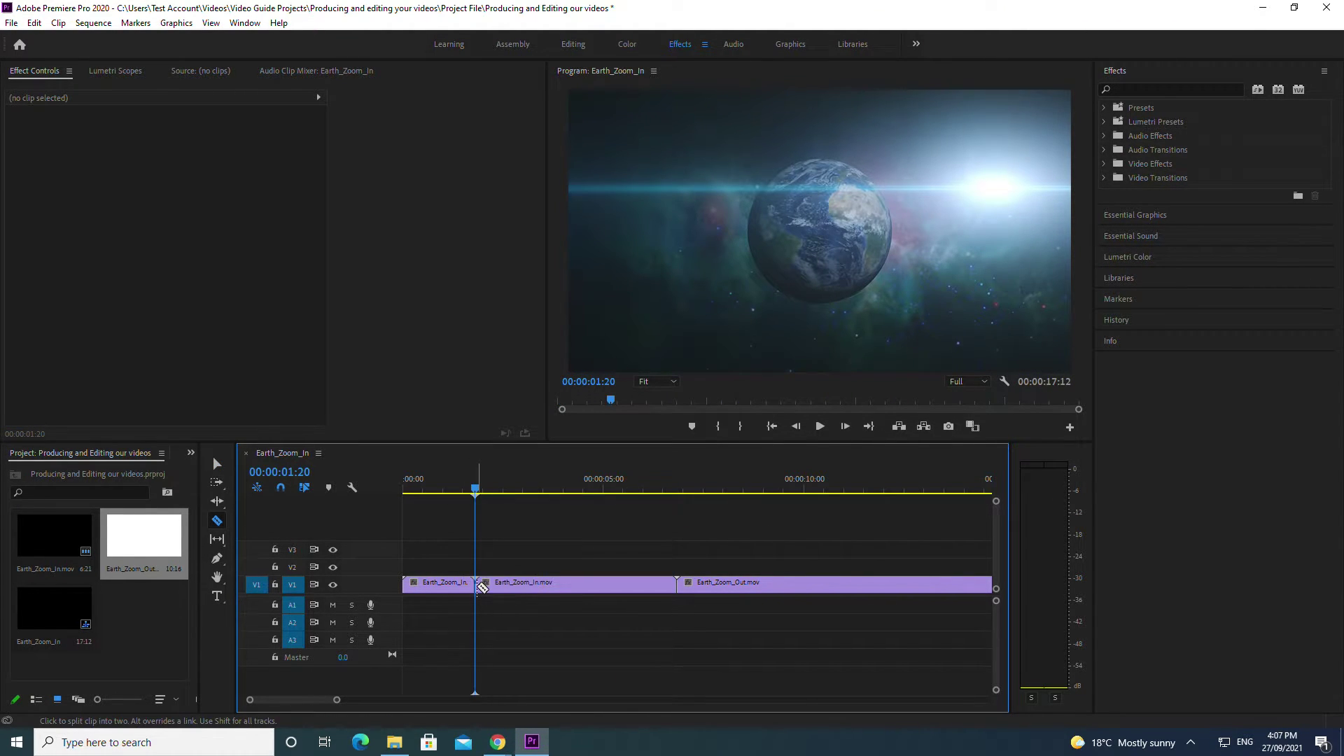
{"action": "key", "text": "ctrl+z"}
{"action": "left_click", "coordinate": [566, 585]}
{"action": "key", "text": "v"}
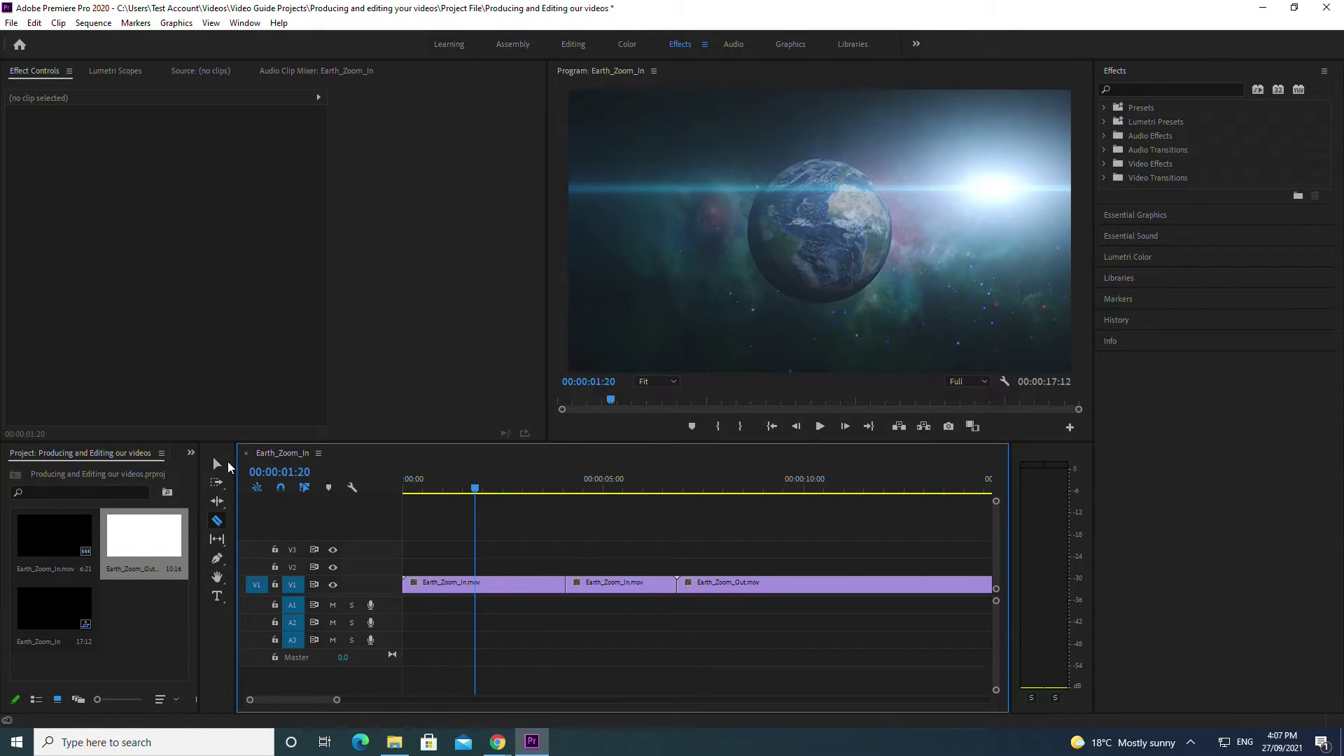
{"action": "left_click_drag", "start_coordinate": [623, 553], "coordinate": [696, 586]}
{"action": "left_click", "coordinate": [579, 488]}
{"action": "left_click_drag", "start_coordinate": [588, 488], "coordinate": [682, 503]}
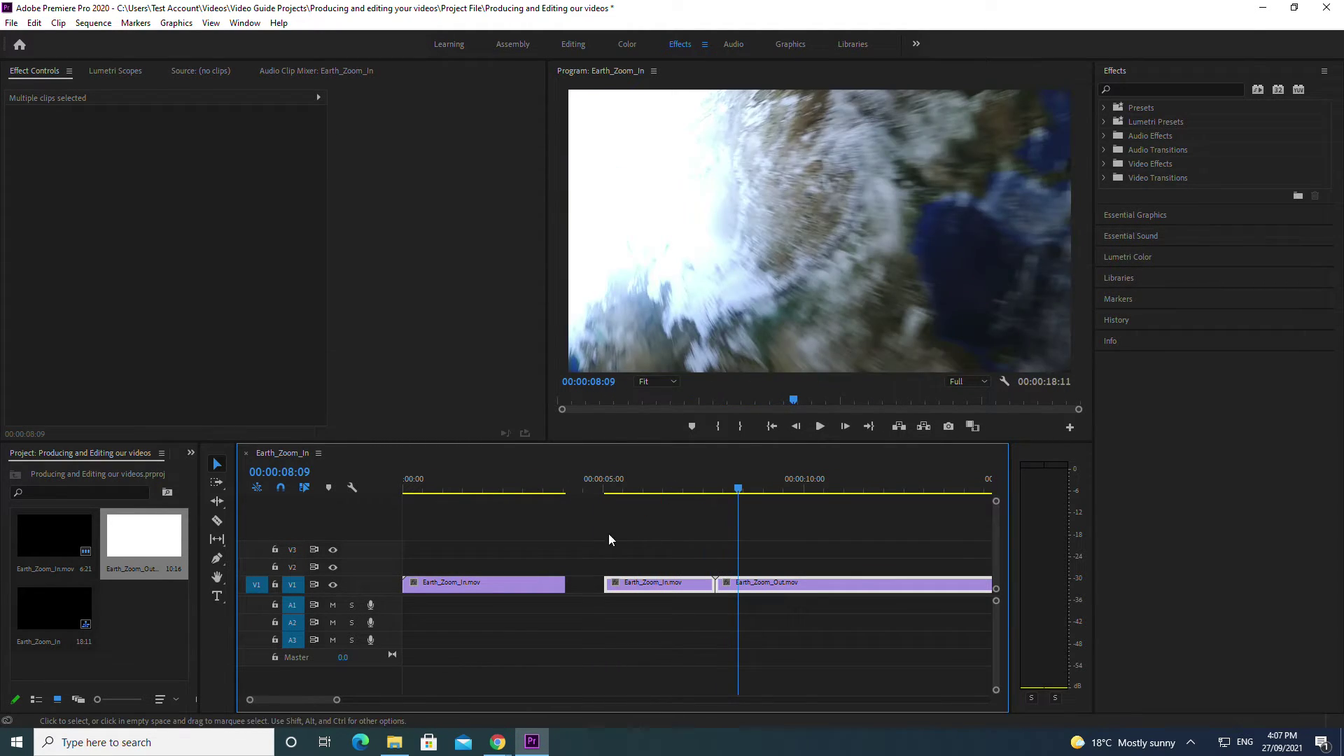
{"action": "key", "text": "ctrl+z"}
{"action": "key", "text": "Home"}
{"action": "left_click_drag", "start_coordinate": [440, 608], "coordinate": [491, 612]}
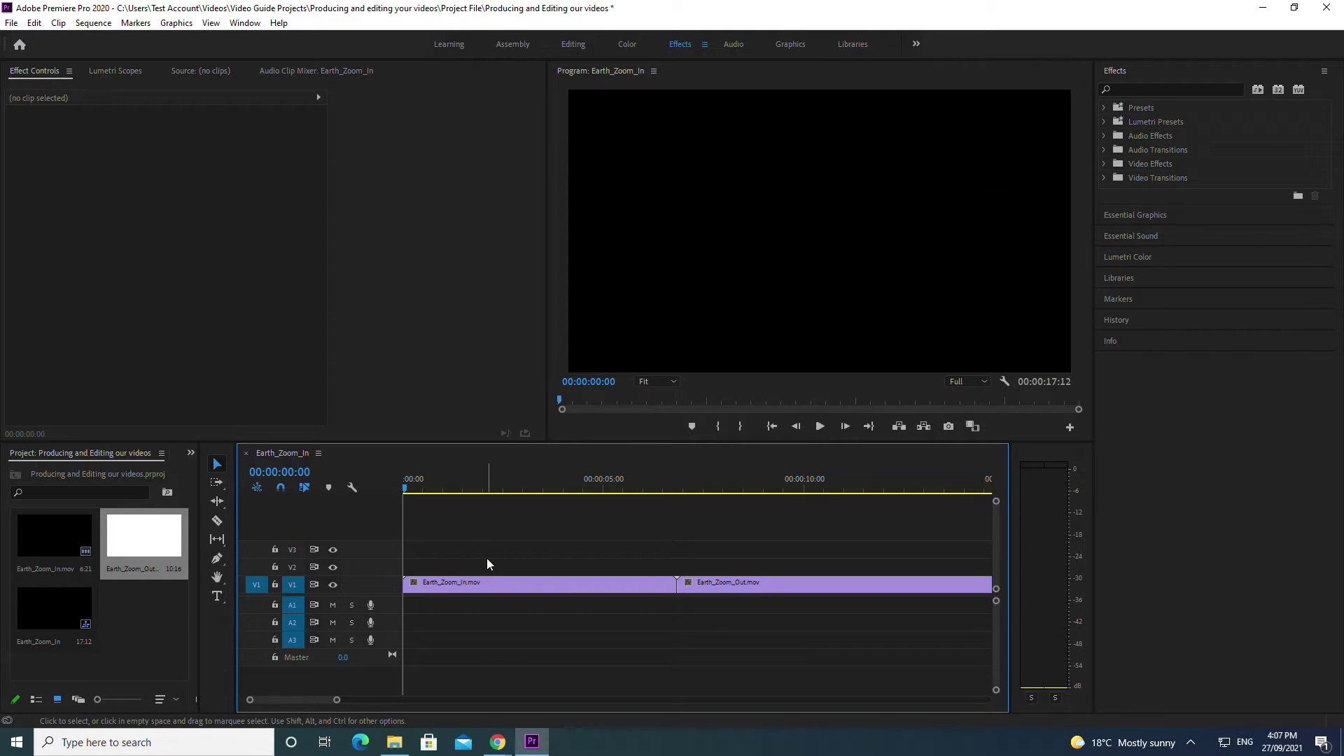
{"action": "left_click", "coordinate": [1326, 7]}
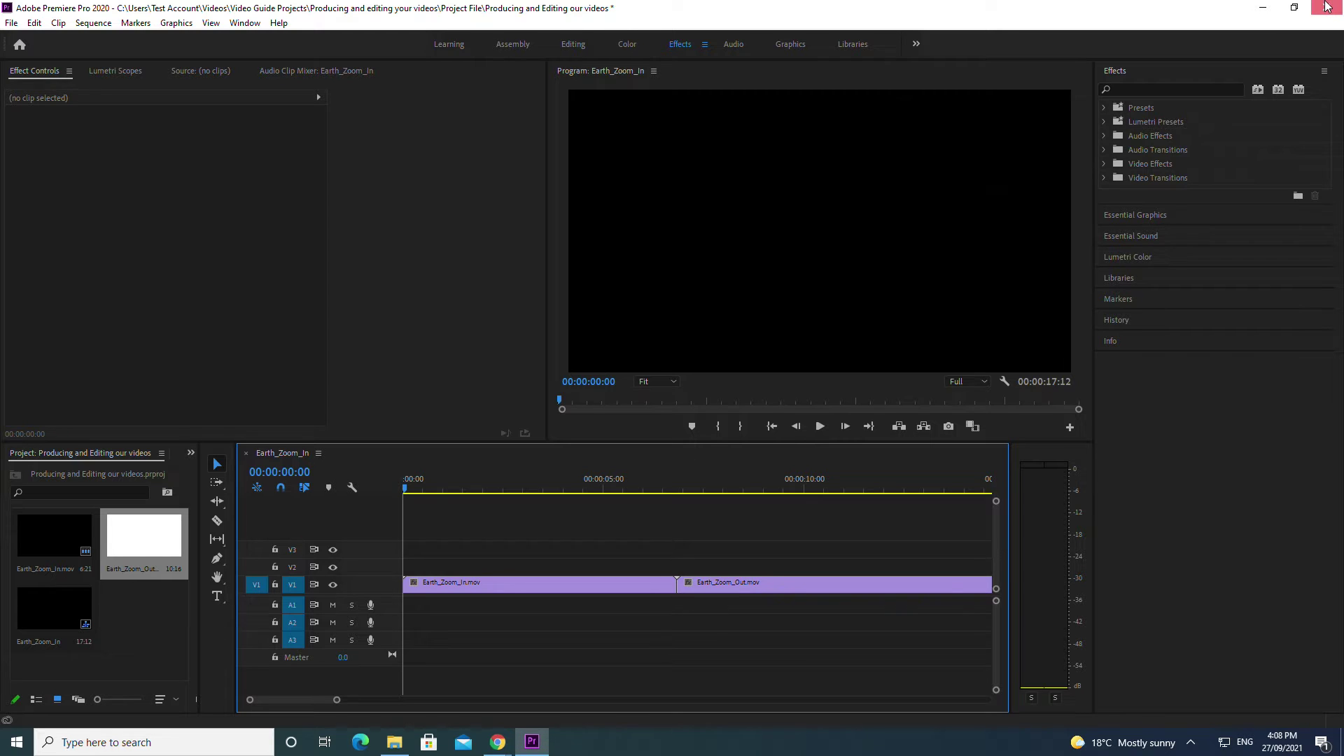
- Close Premiere without saving and switch Chrome to the empty Screencastify Edit project
{"action": "left_click", "coordinate": [712, 388]}
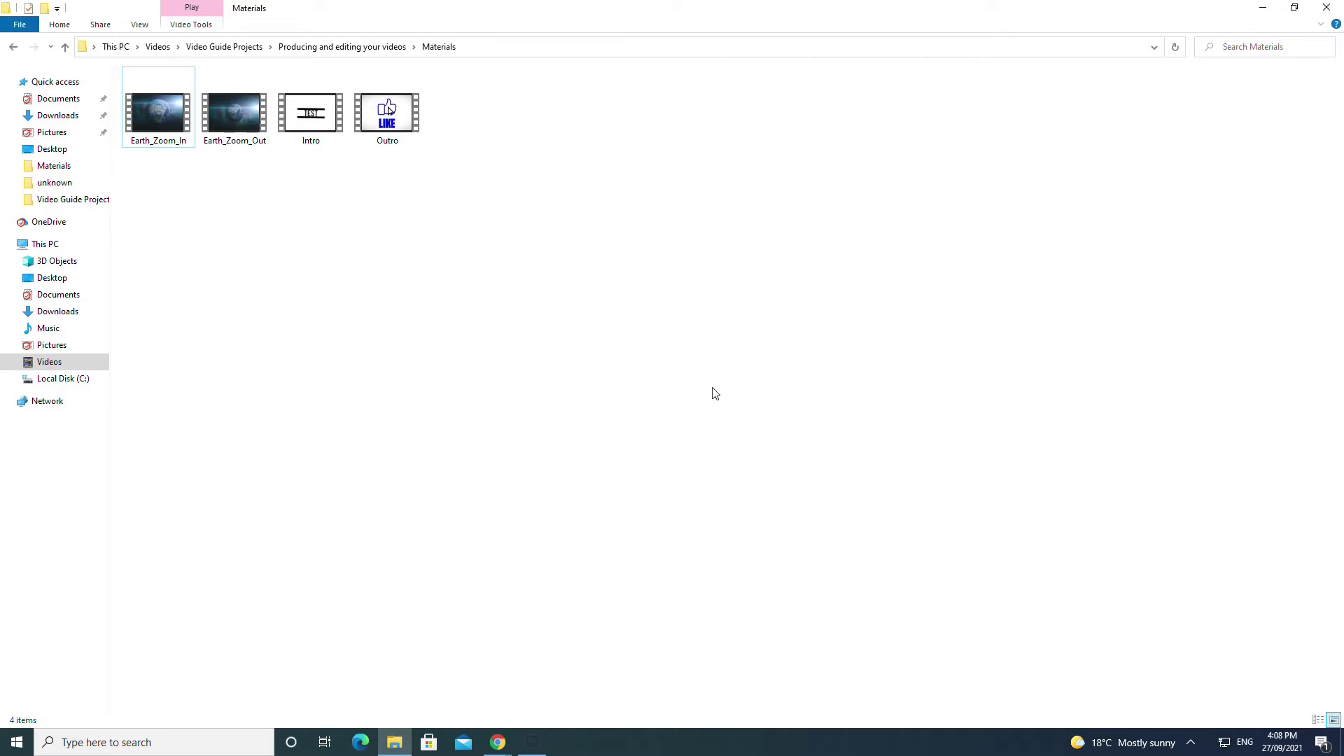
{"action": "mouse_move", "coordinate": [497, 742]}
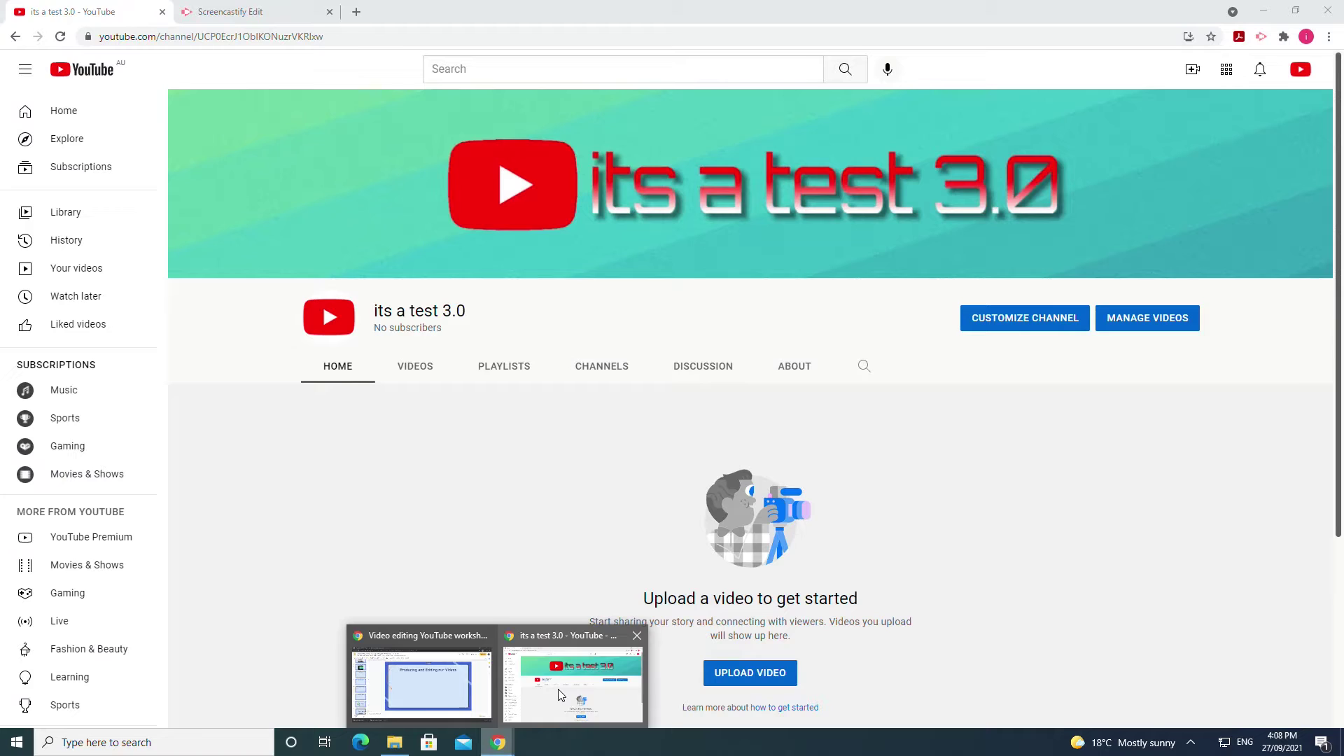
{"action": "left_click", "coordinate": [557, 689]}
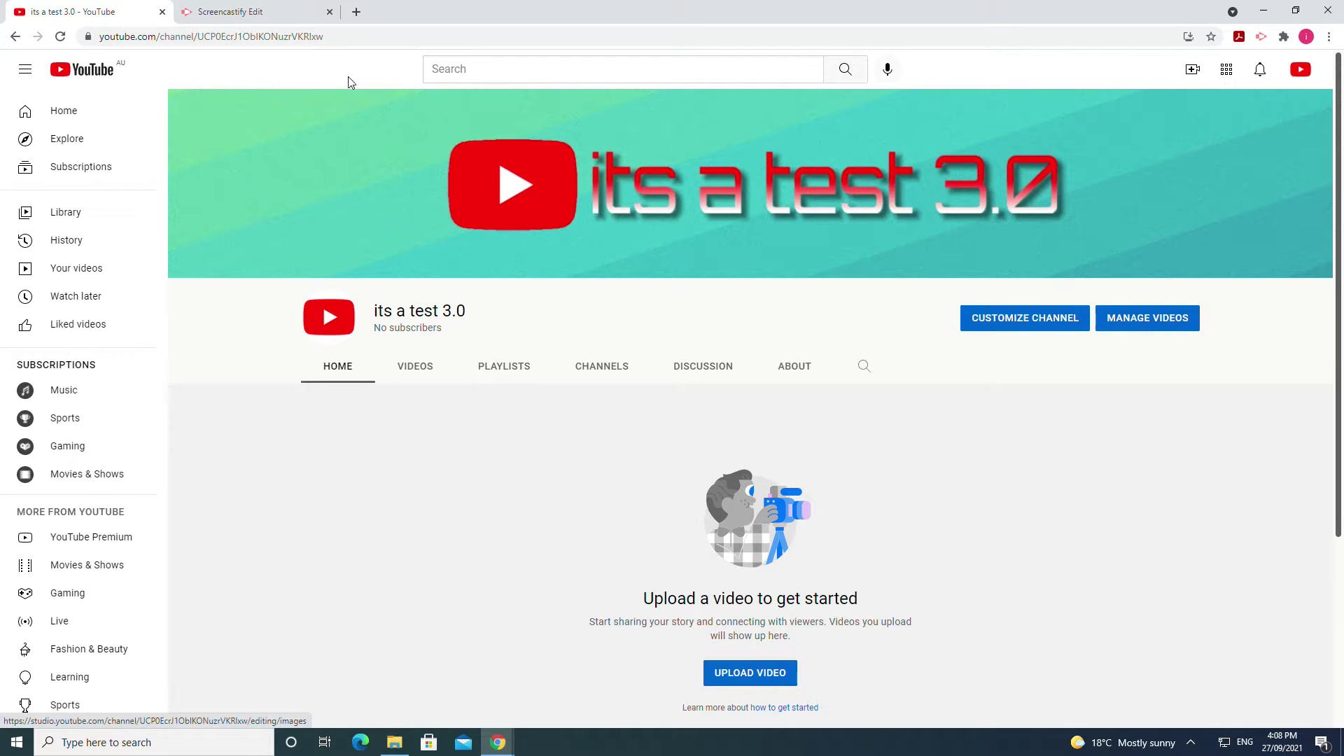
{"action": "left_click", "coordinate": [298, 14]}
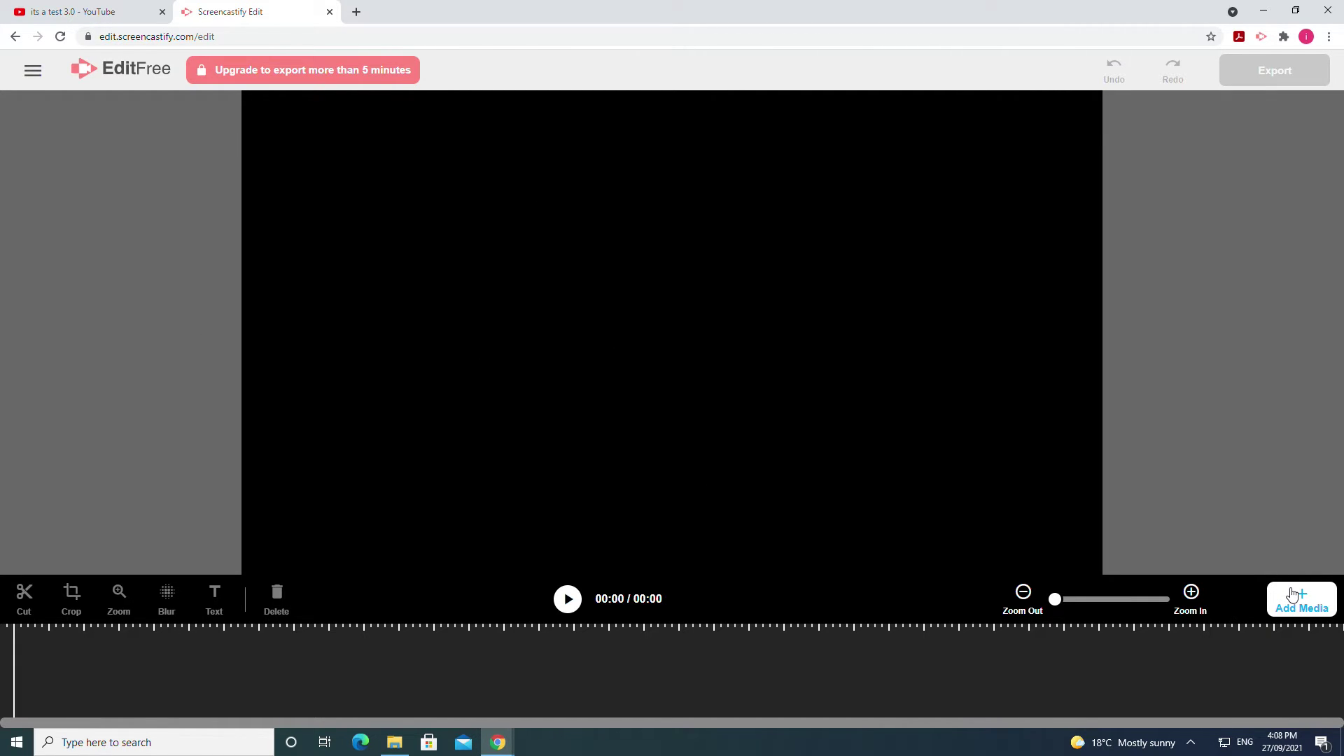
{"action": "mouse_move", "coordinate": [1291, 598]}
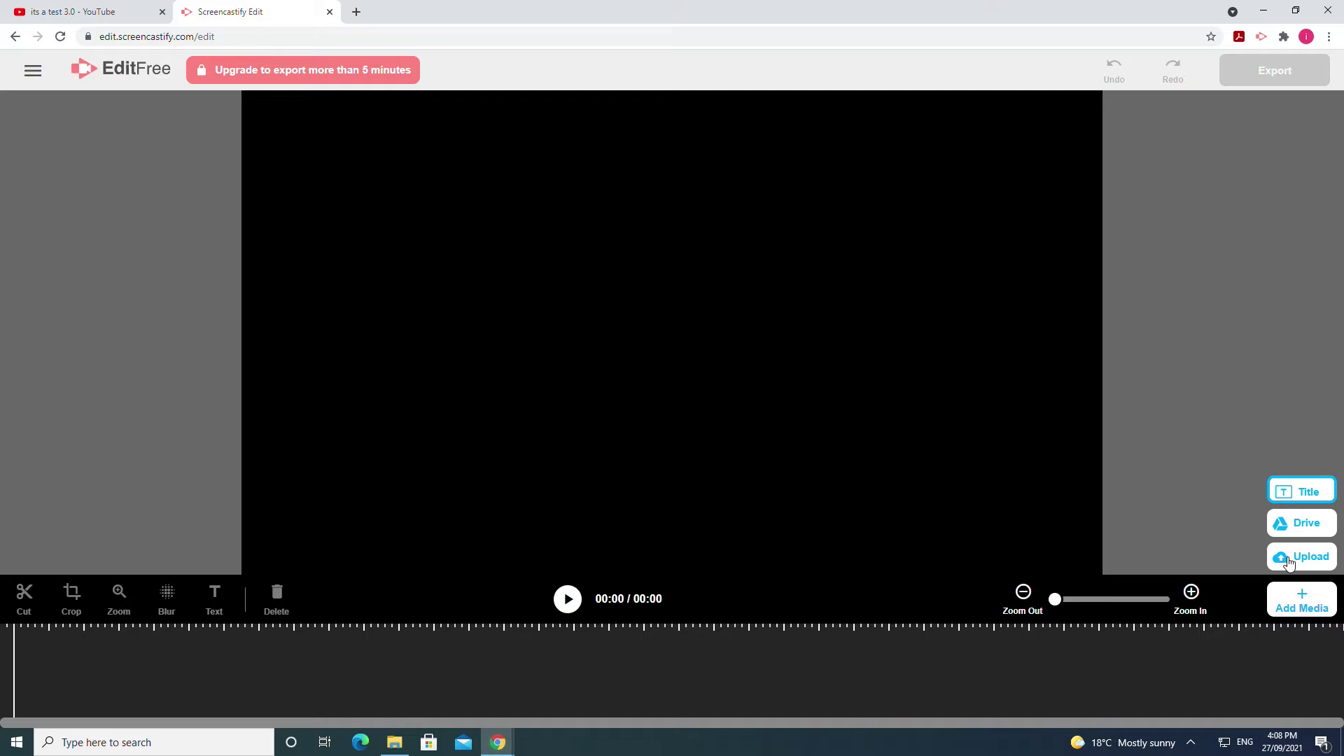
- Upload Intro from Videos > Video Guide Projects > Producing and editing your videos > Materials
{"action": "left_click", "coordinate": [1289, 560]}
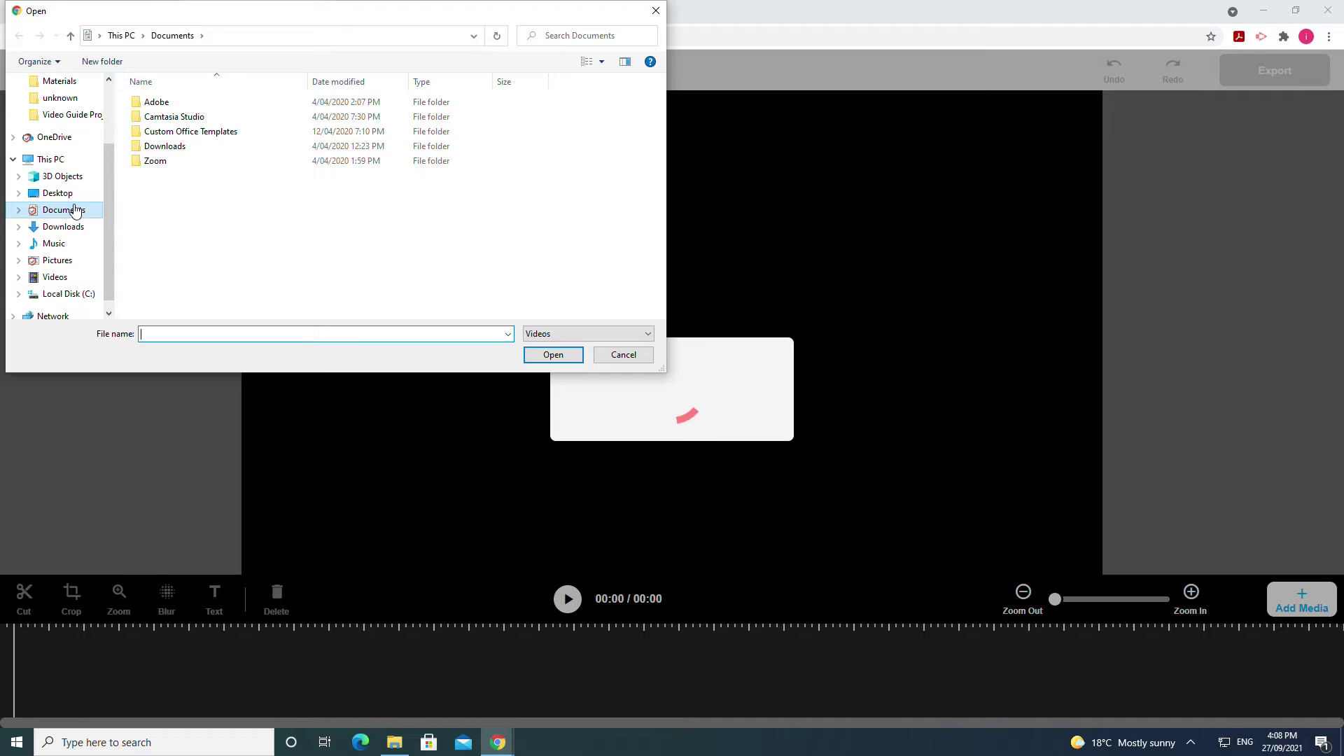
{"action": "left_click", "coordinate": [73, 278]}
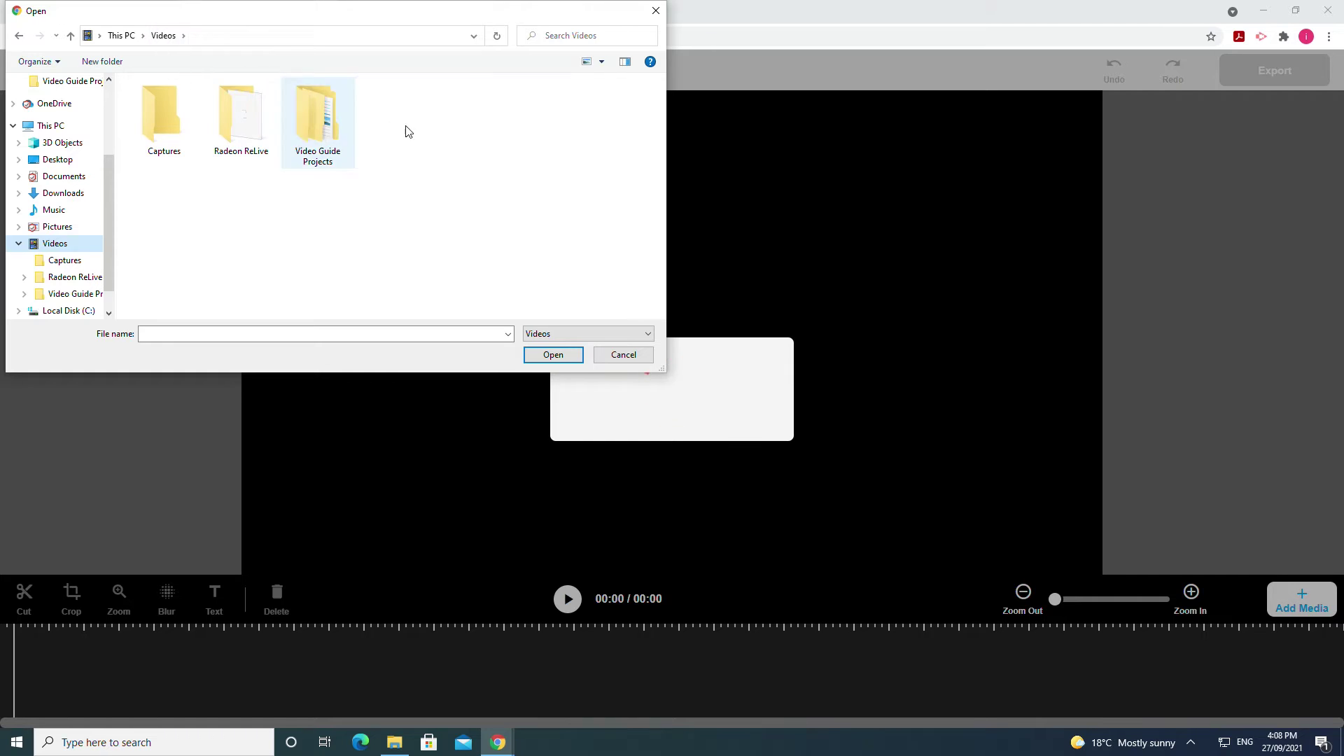
{"action": "double_click", "coordinate": [317, 119]}
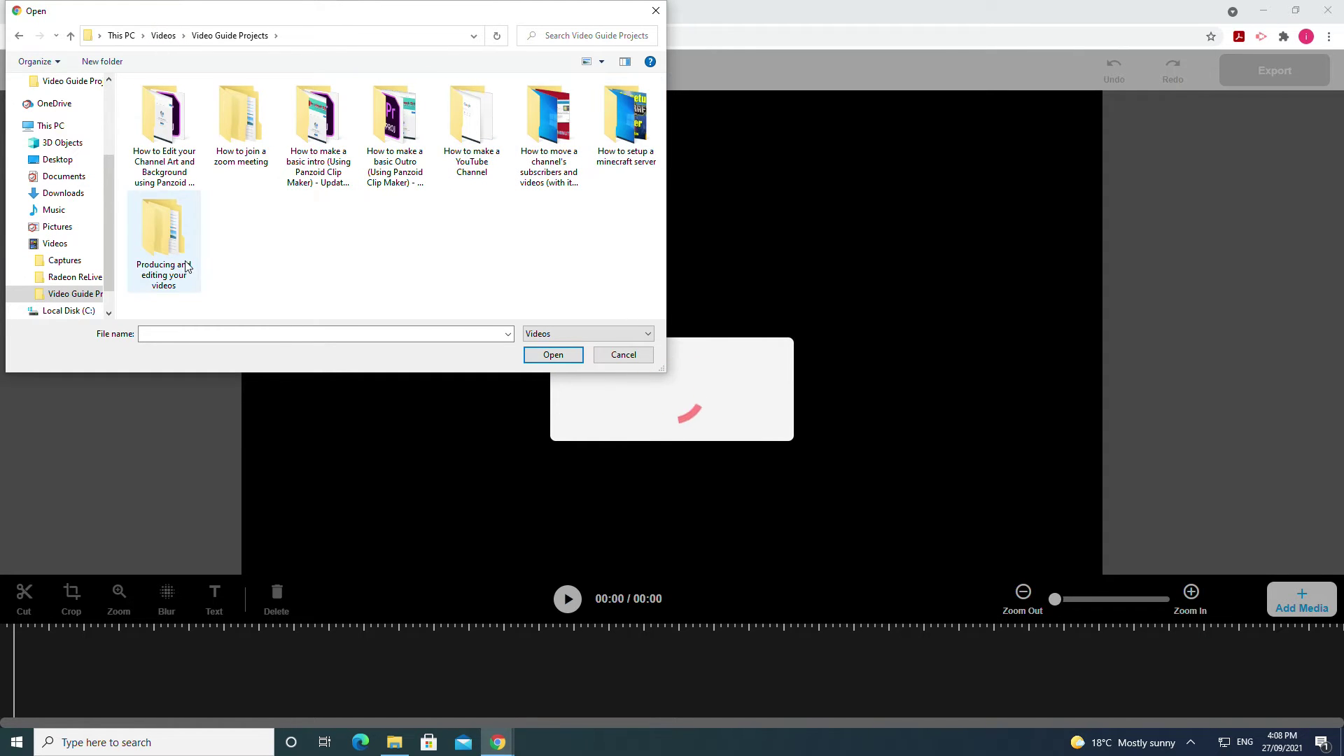
{"action": "double_click", "coordinate": [185, 266]}
{"action": "double_click", "coordinate": [164, 119]}
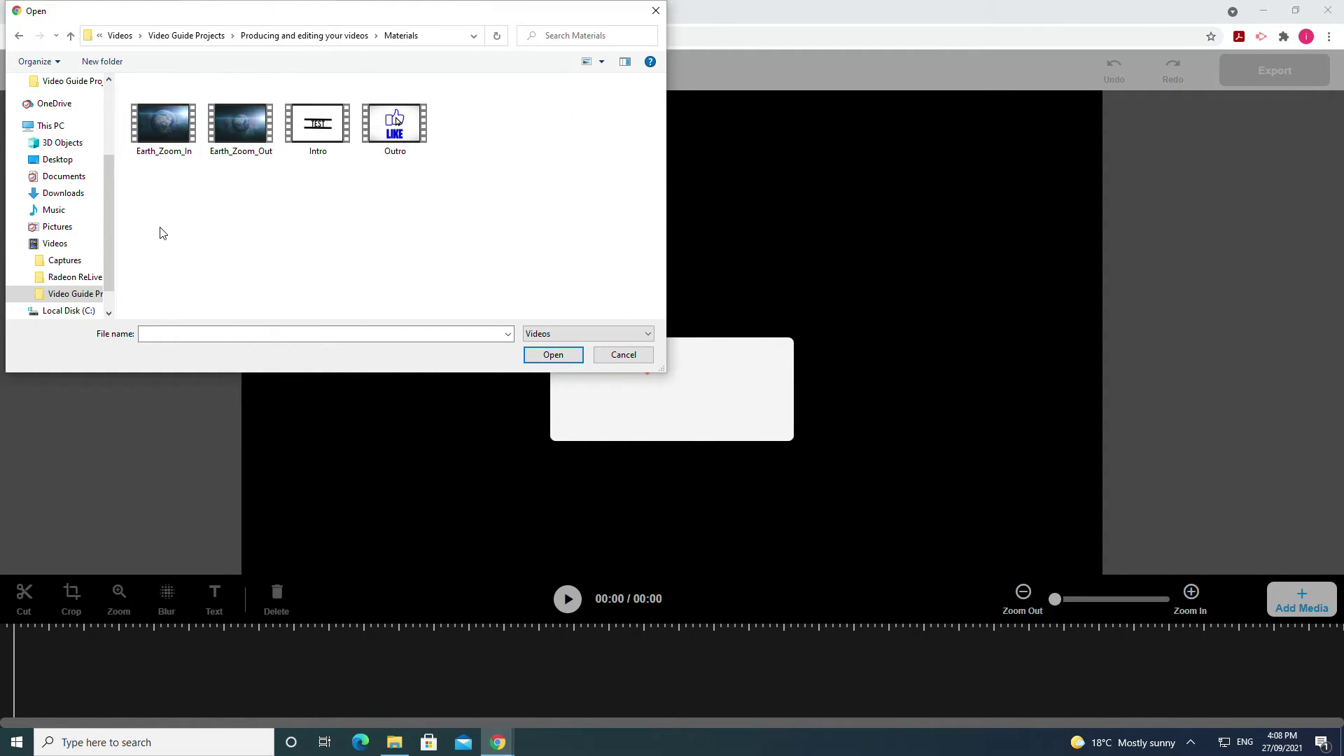
{"action": "left_click", "coordinate": [395, 133]}
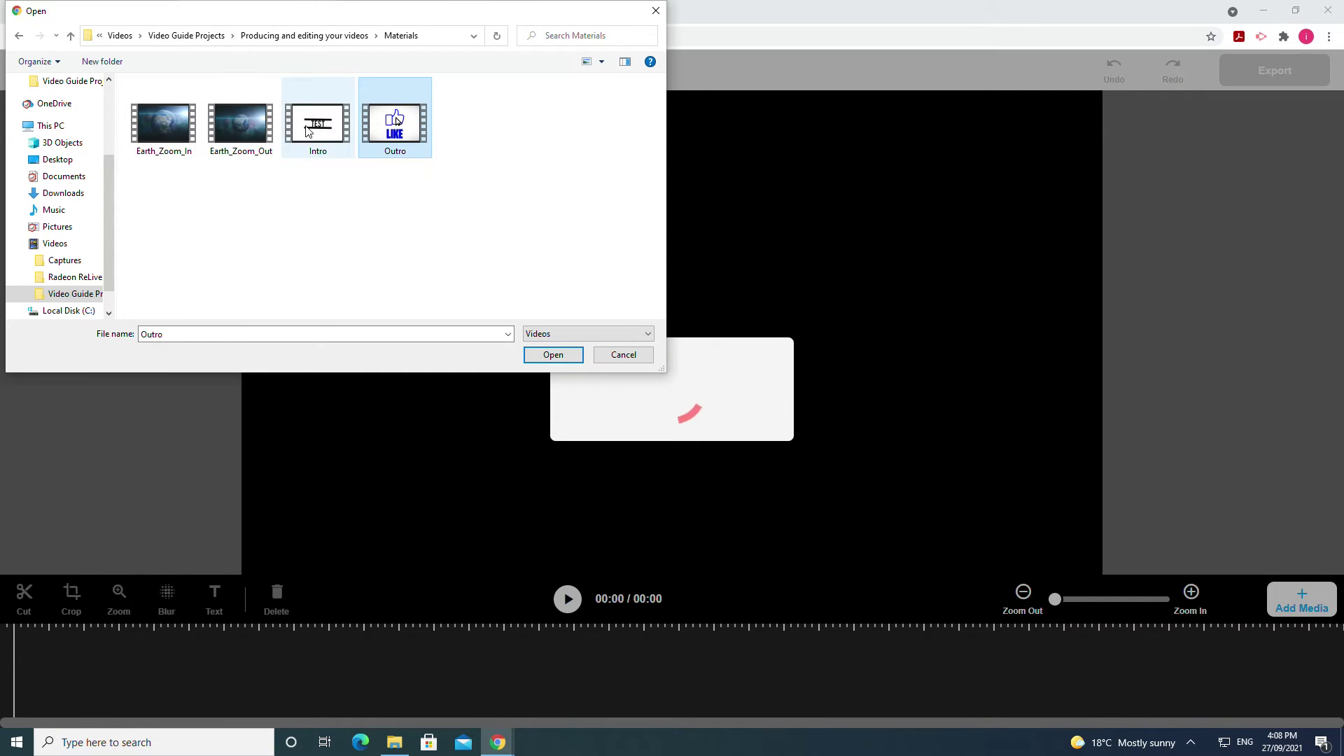
{"action": "left_click", "coordinate": [241, 124]}
{"action": "left_click", "coordinate": [164, 124]}
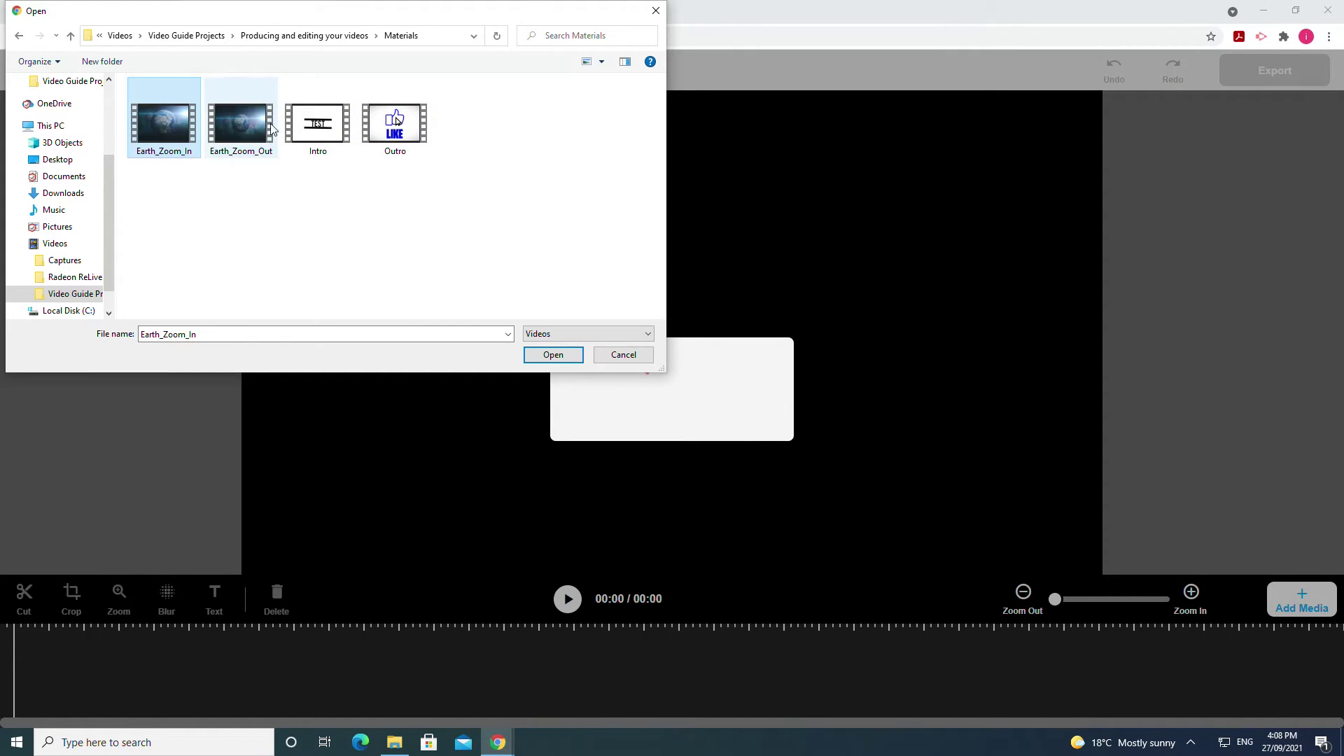
{"action": "left_click", "coordinate": [395, 125]}
{"action": "left_click", "coordinate": [318, 124]}
{"action": "left_click", "coordinate": [565, 357]}
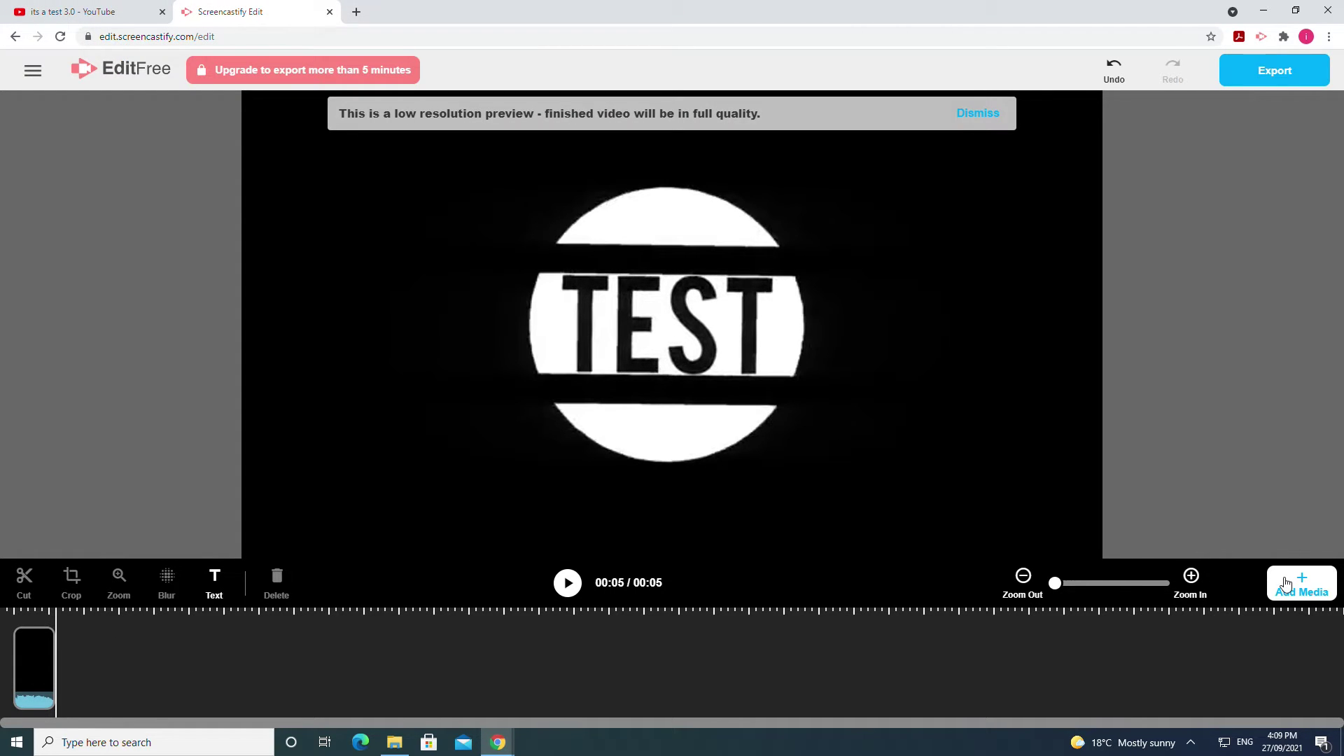
{"action": "left_click", "coordinate": [1286, 583]}
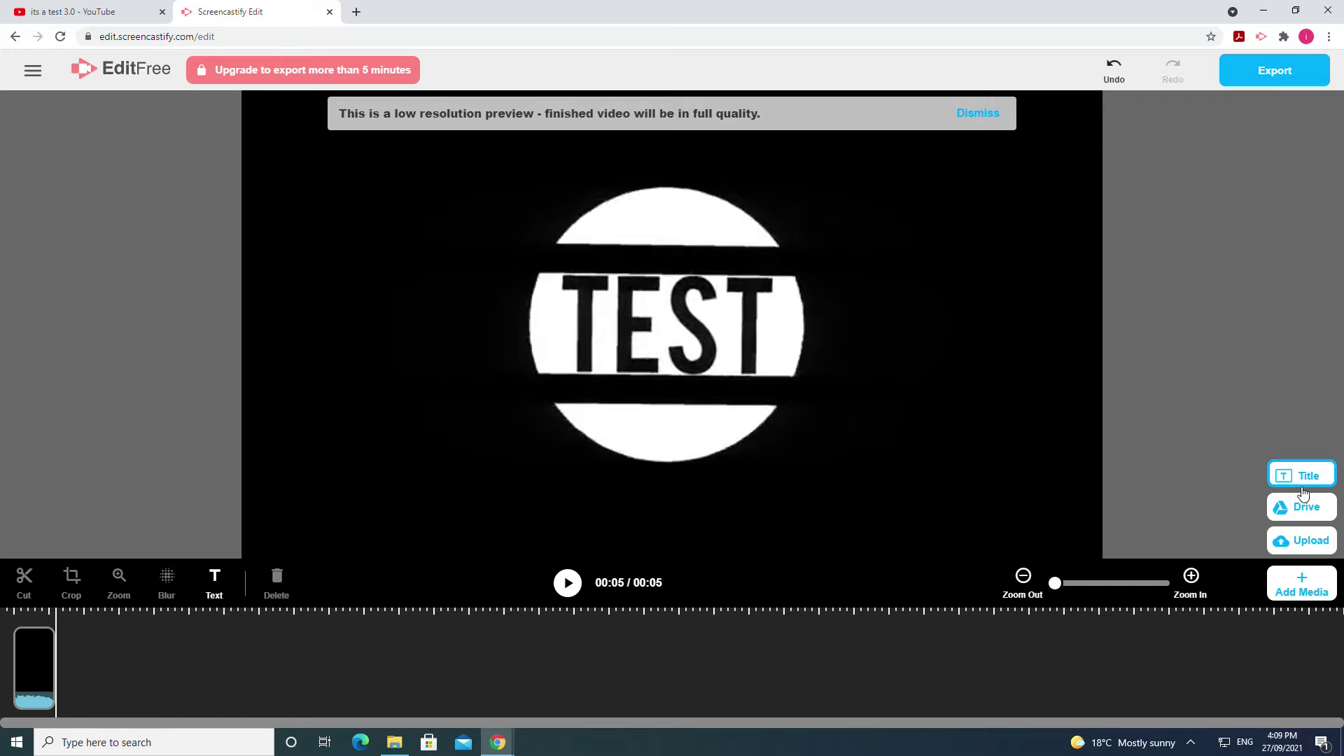
- Upload Earth_Zoom_In from the Materials folder
{"action": "left_click", "coordinate": [1309, 540]}
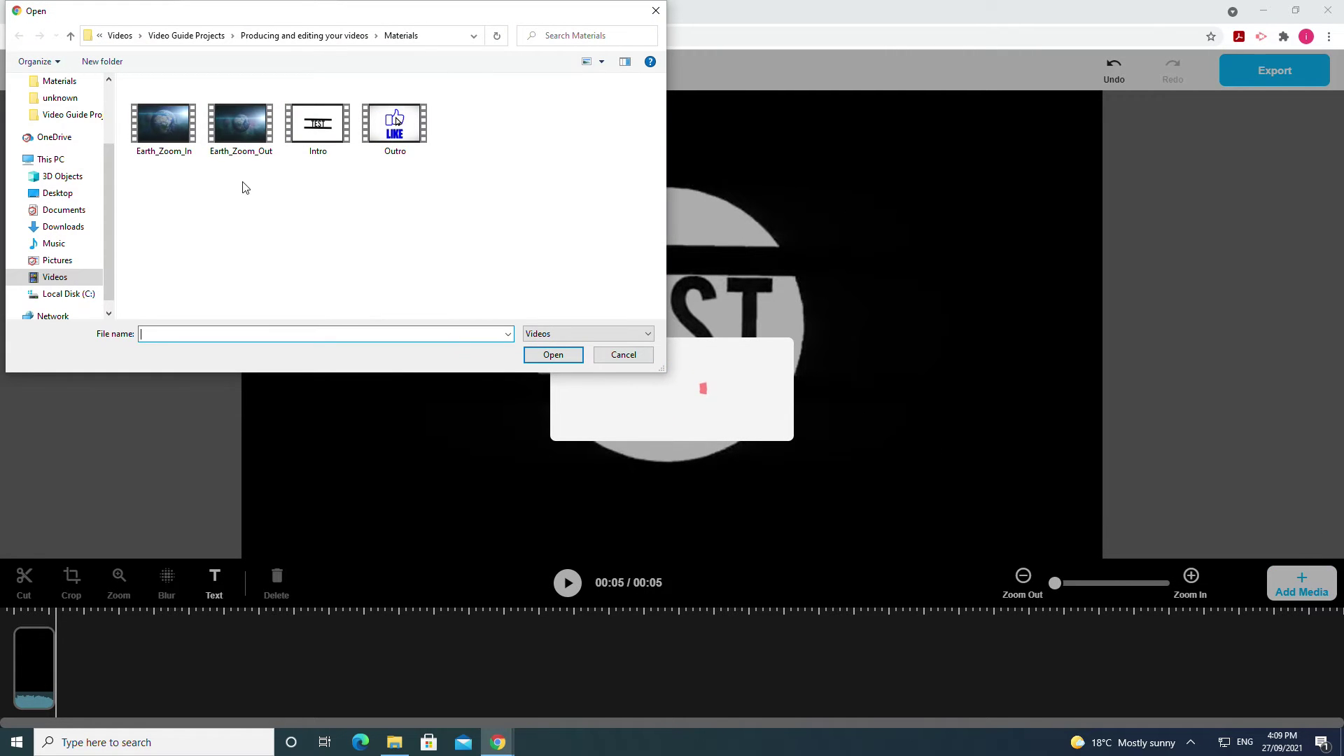
{"action": "left_click", "coordinate": [164, 125]}
{"action": "left_click", "coordinate": [553, 355]}
- Upload the Outro video from the Materials folder
{"action": "left_click", "coordinate": [1302, 577]}
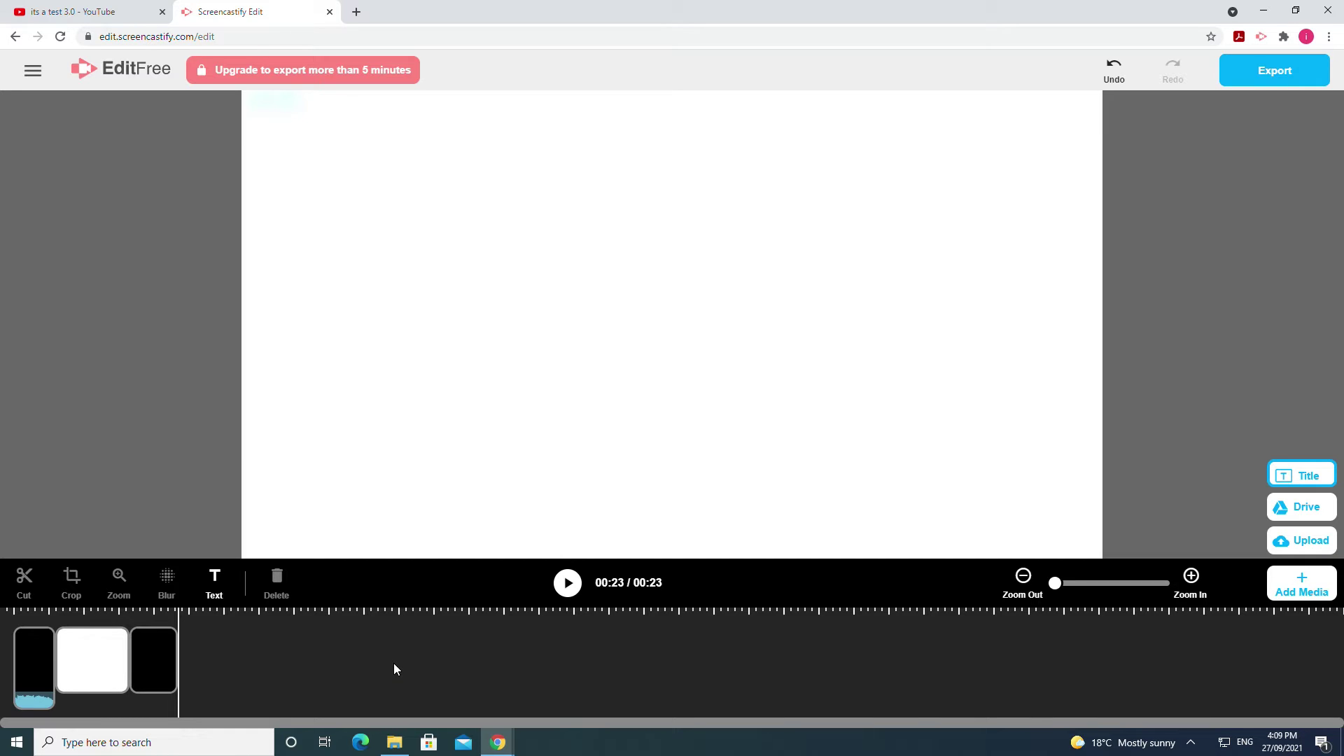
{"action": "left_click", "coordinate": [1298, 547]}
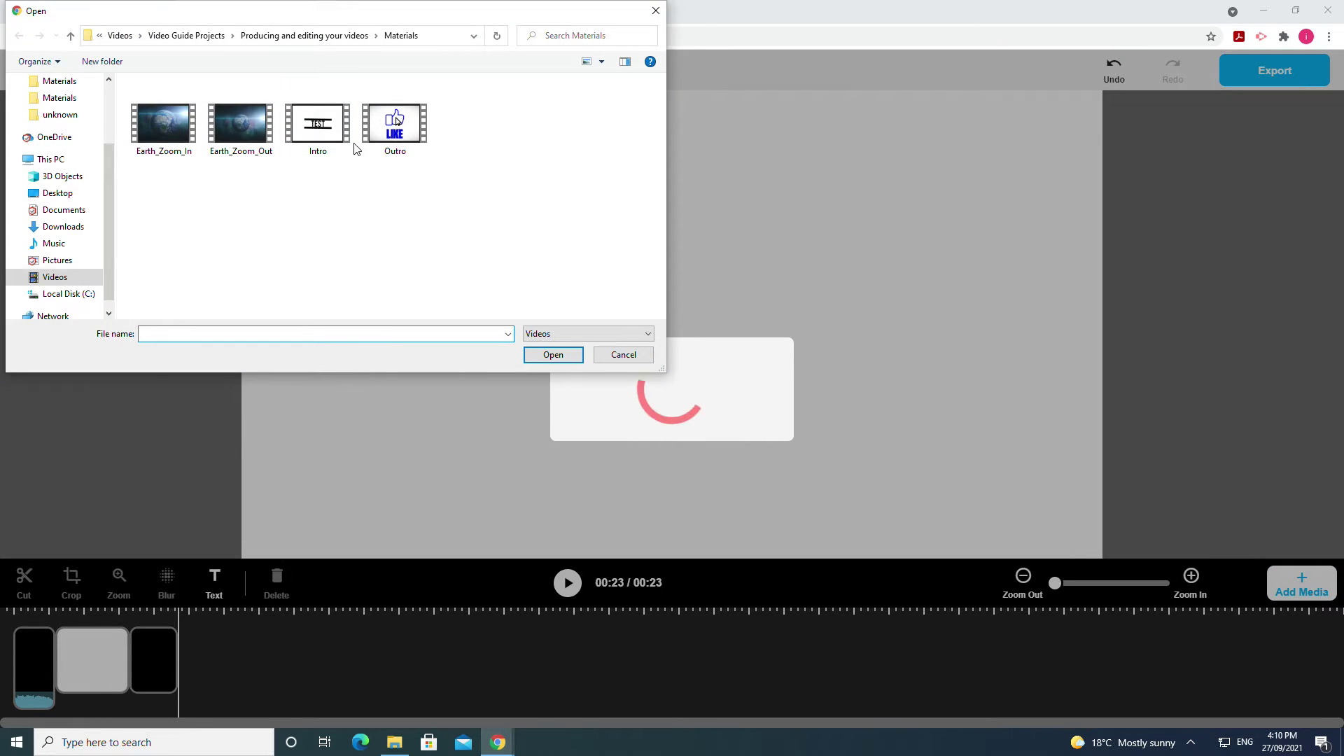
{"action": "left_click", "coordinate": [394, 124]}
{"action": "left_click", "coordinate": [532, 355]}
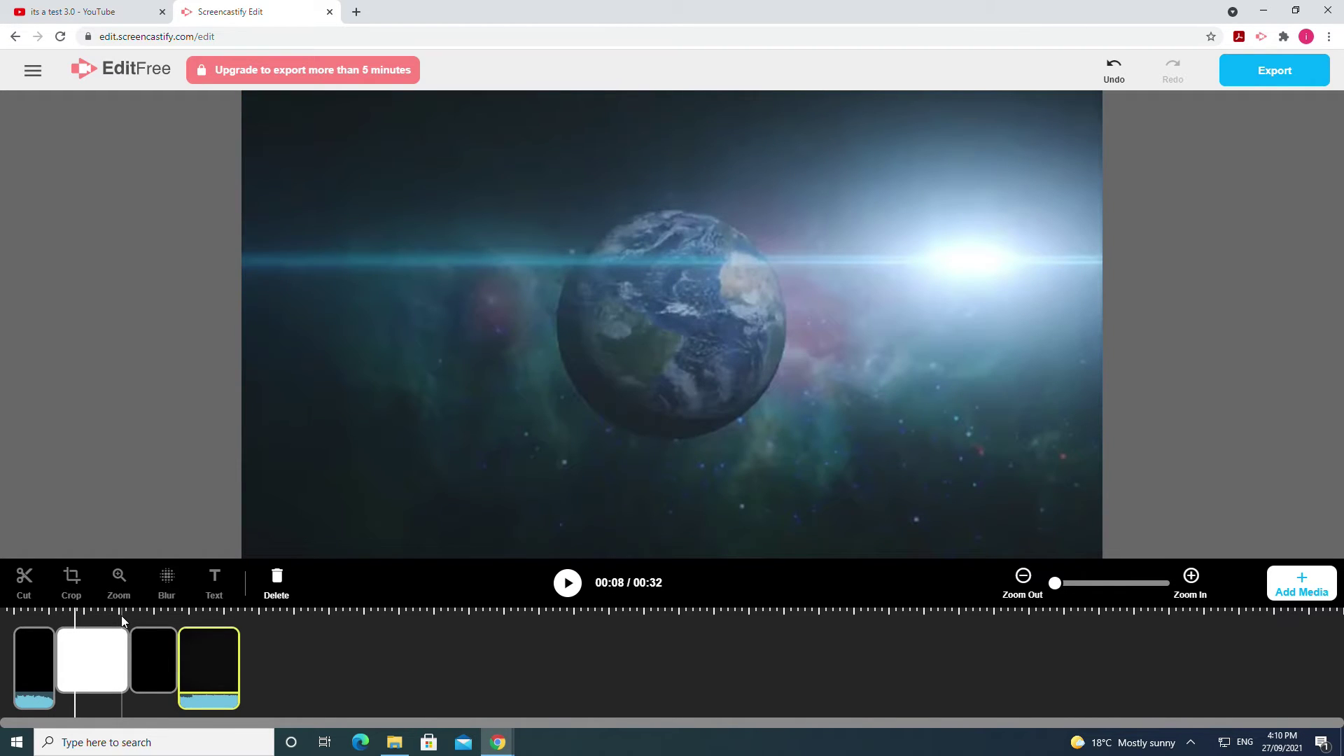
{"action": "left_click", "coordinate": [564, 586]}
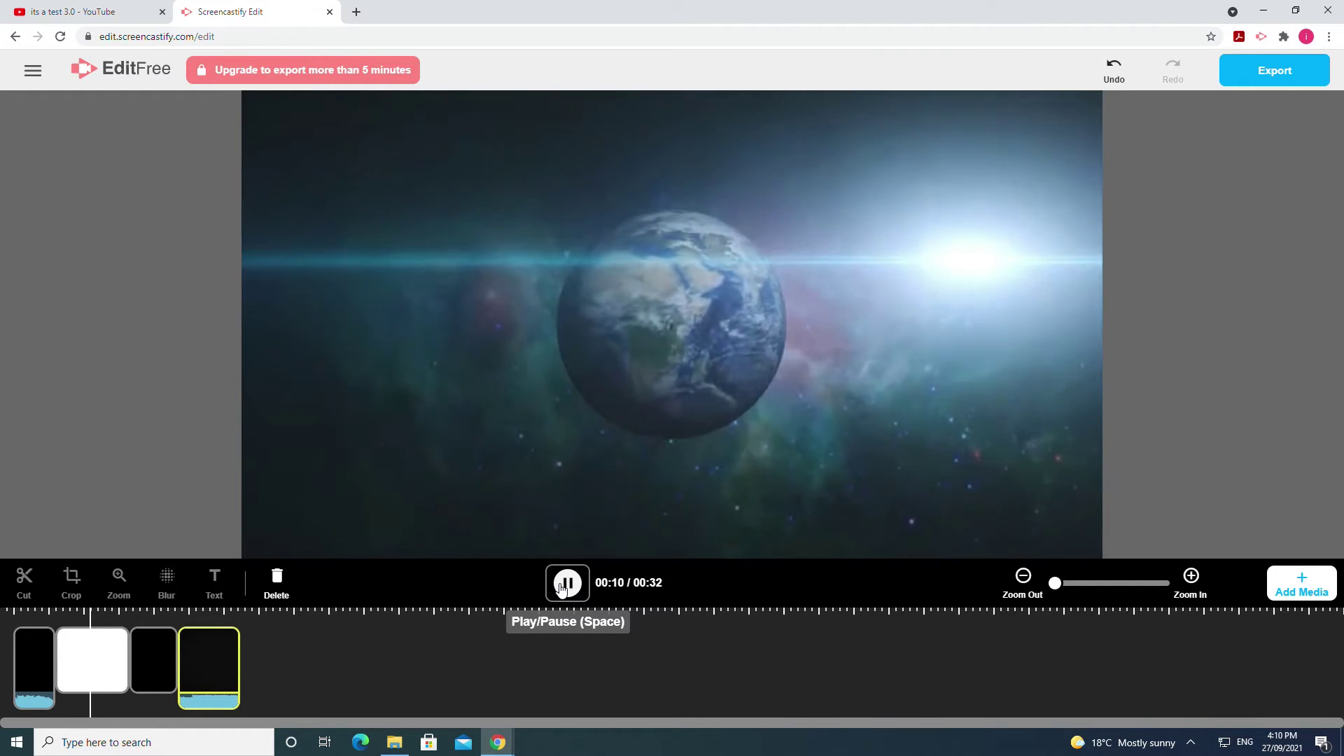
{"action": "left_click", "coordinate": [565, 585]}
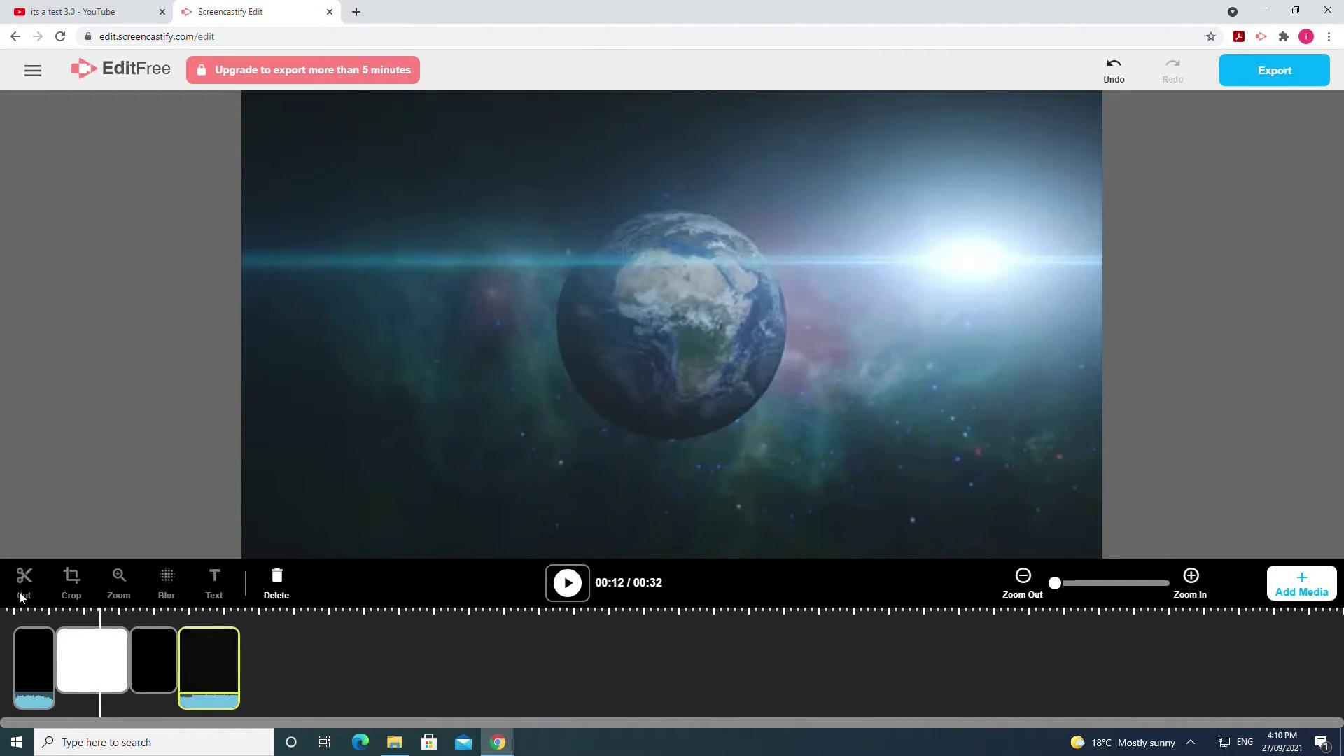
{"action": "left_click", "coordinate": [75, 658]}
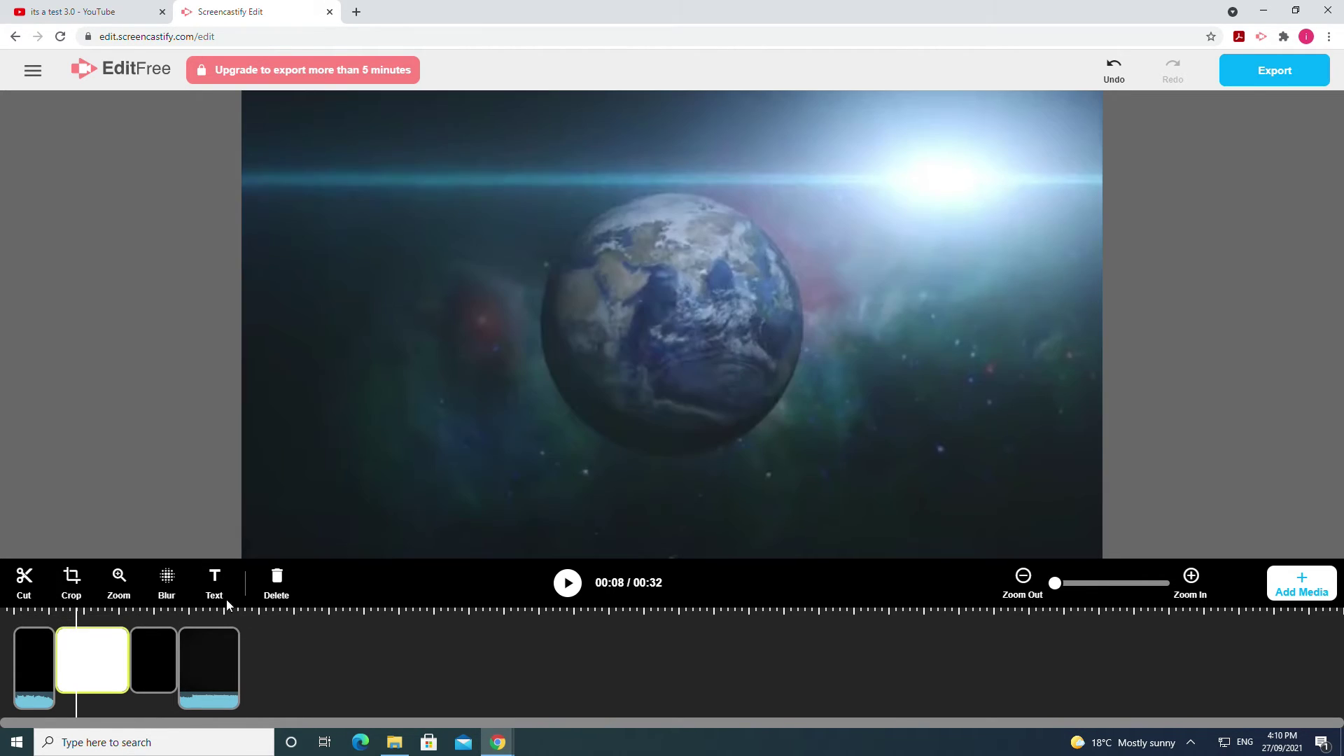
{"action": "left_click", "coordinate": [165, 600]}
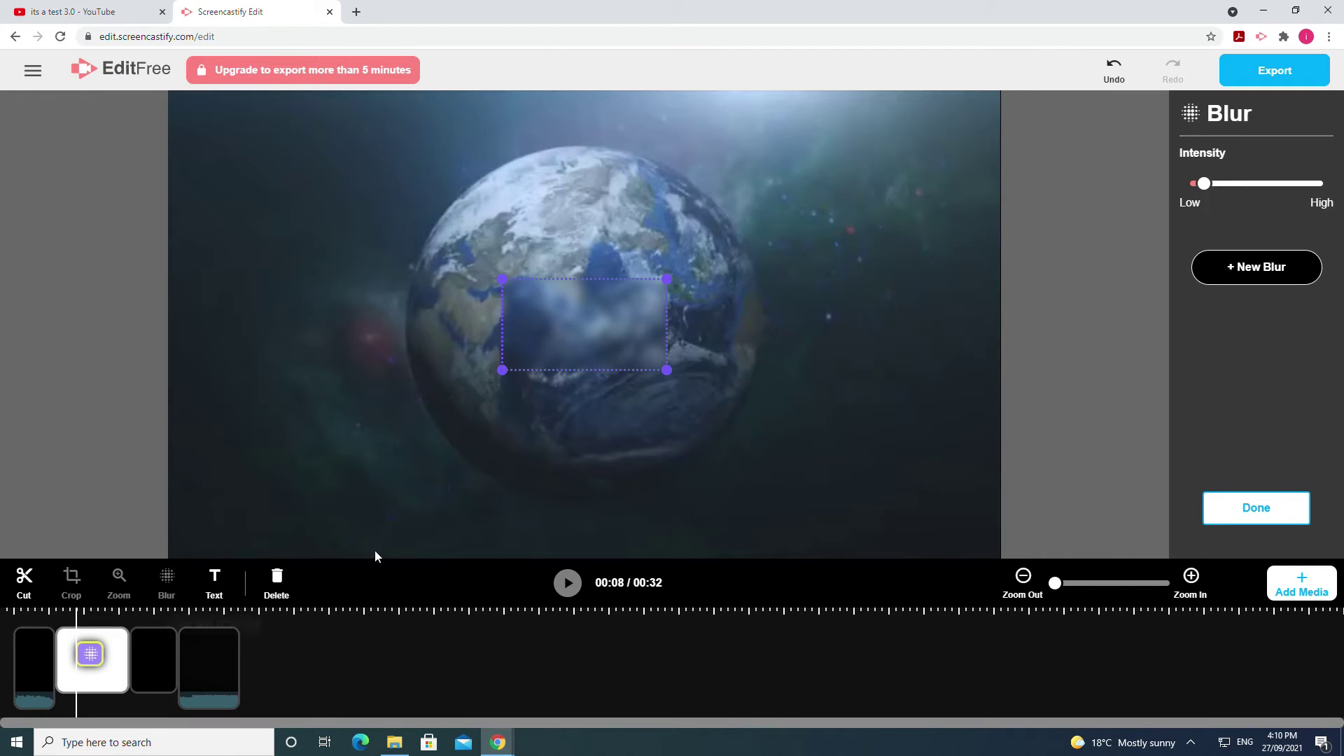
{"action": "key", "text": "Delete"}
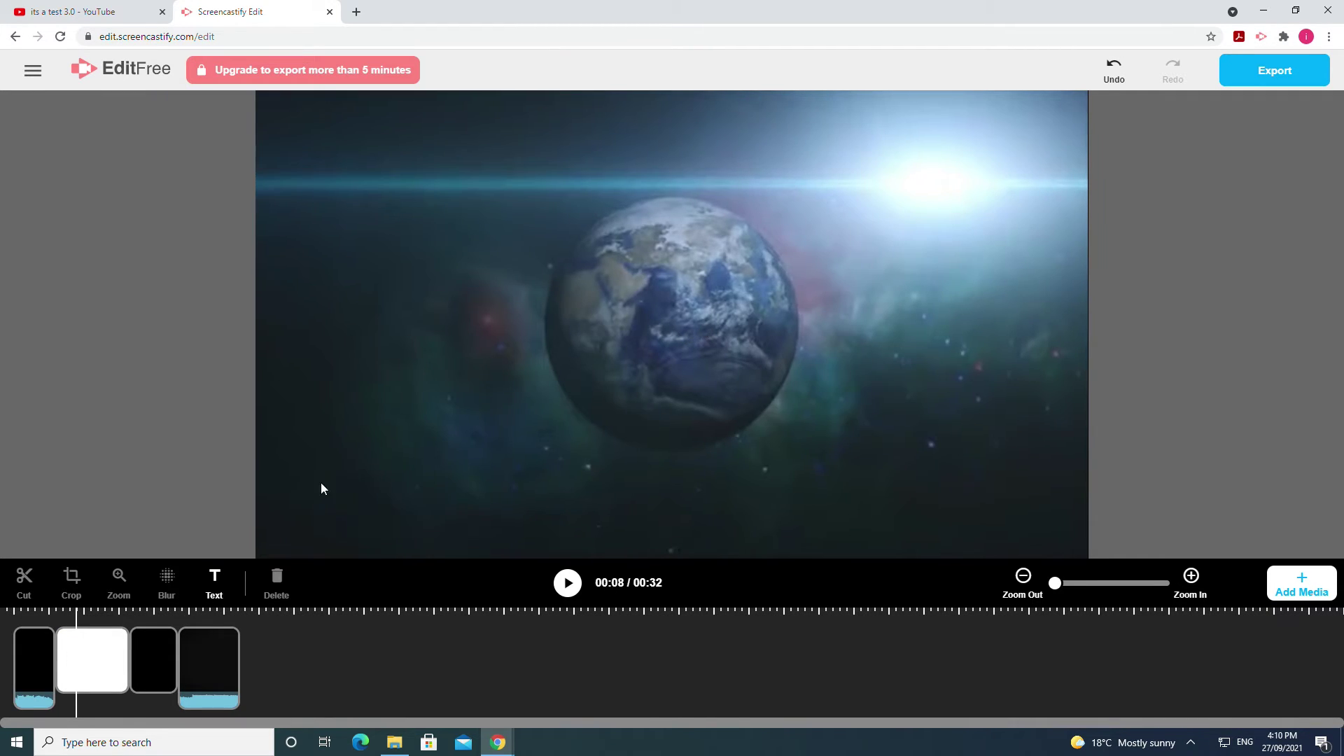
{"action": "left_click", "coordinate": [124, 609]}
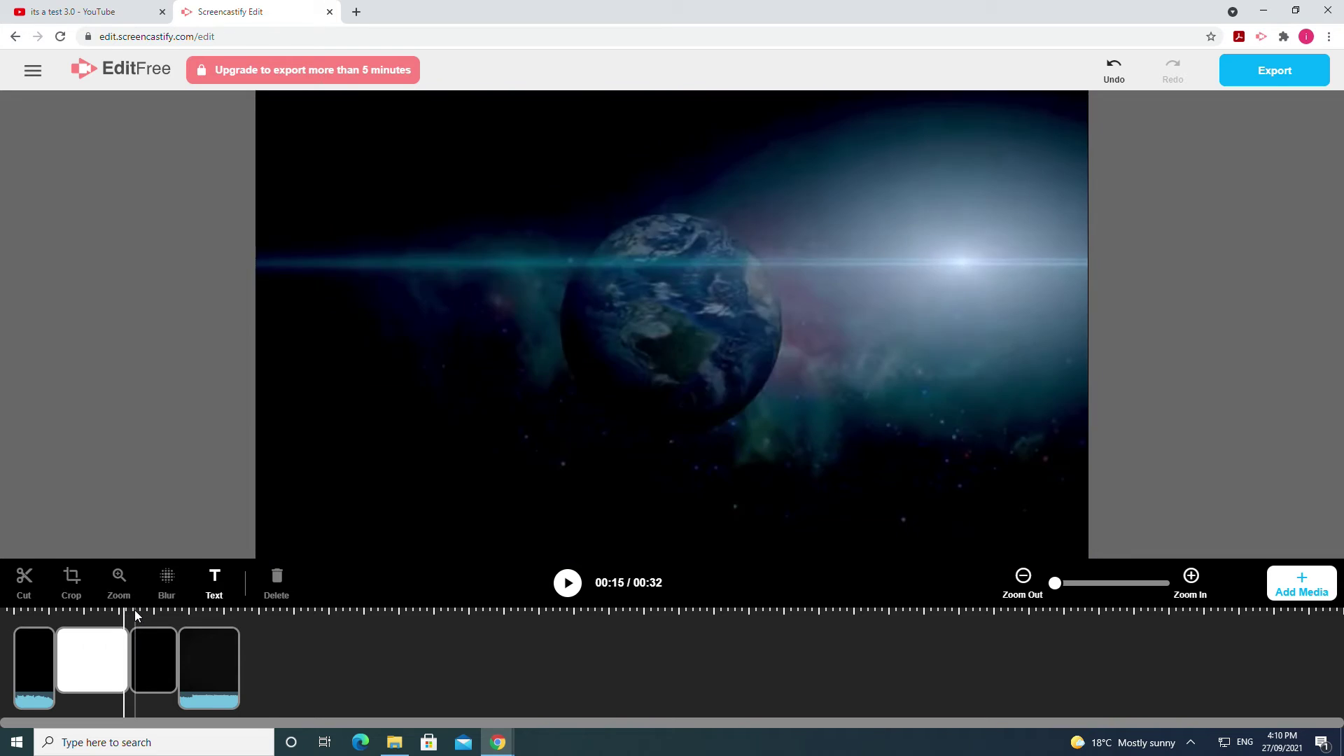
{"action": "left_click_drag", "start_coordinate": [134, 611], "coordinate": [68, 611]}
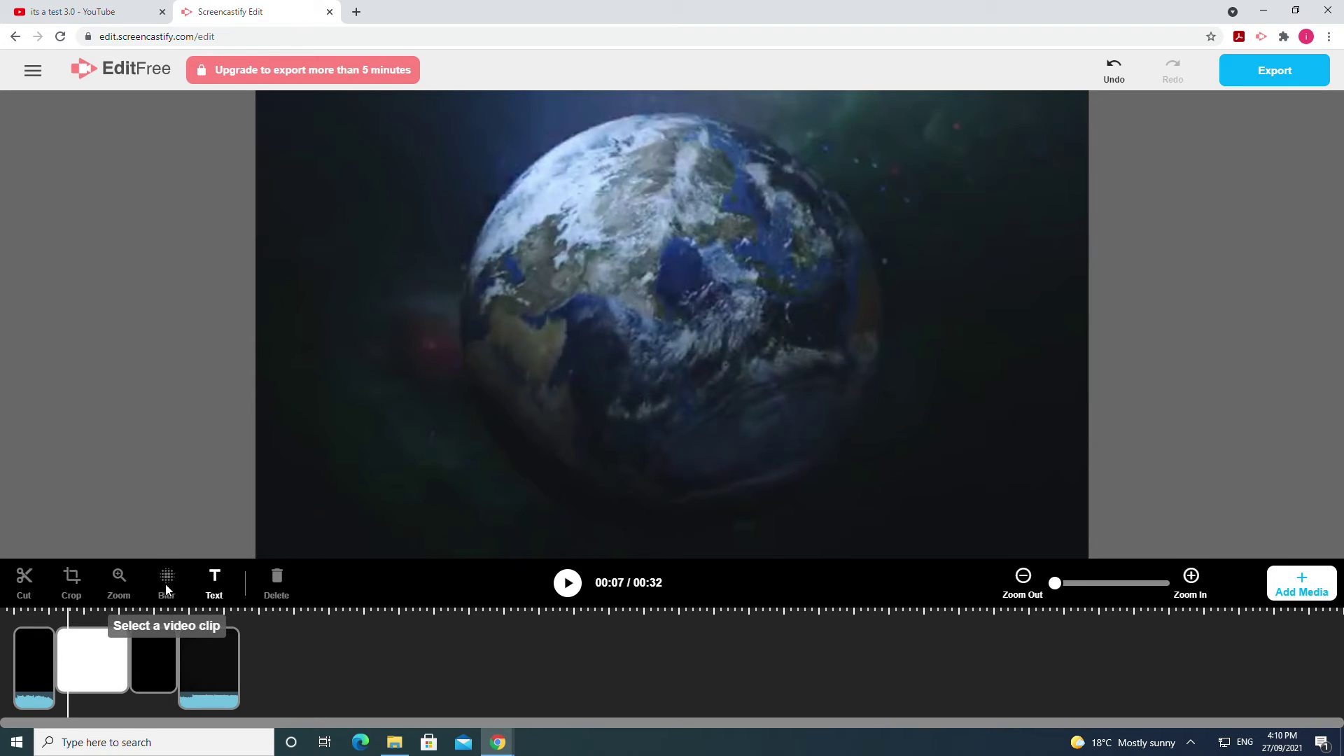
{"action": "left_click", "coordinate": [179, 613]}
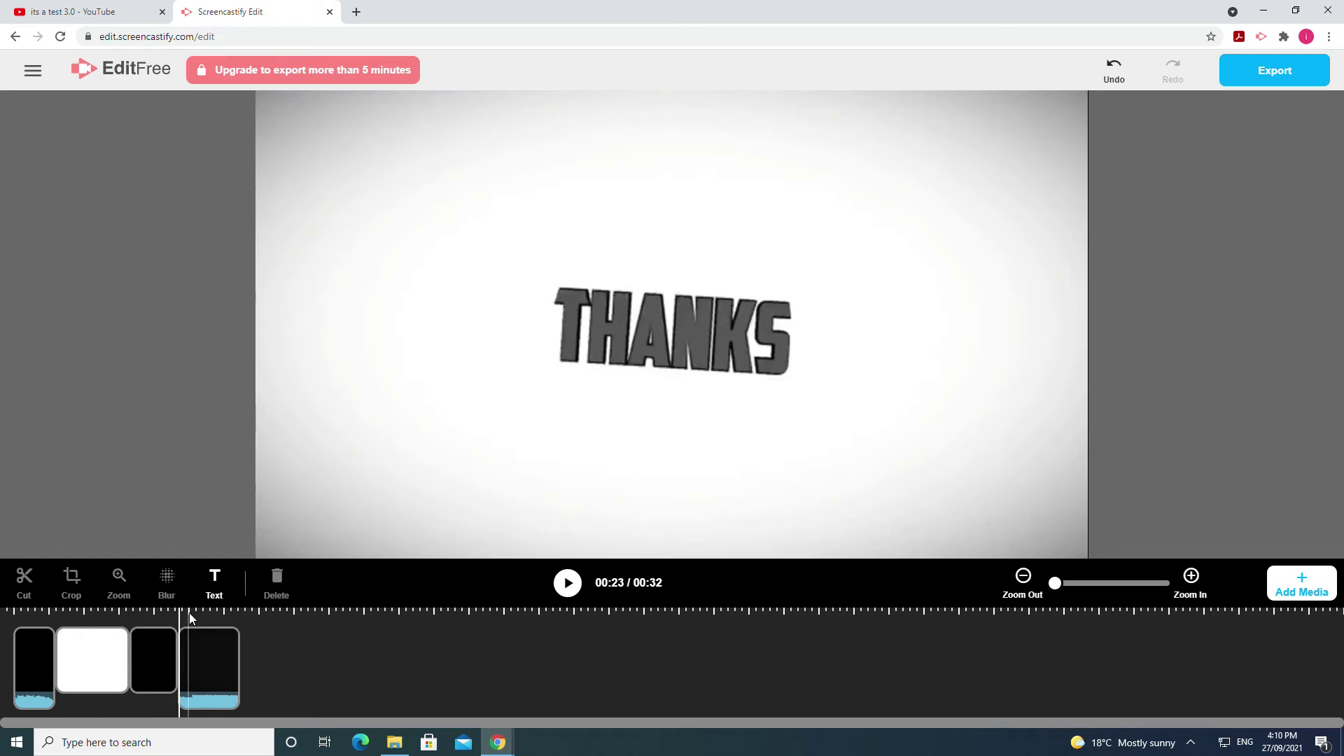
{"action": "left_click", "coordinate": [233, 614]}
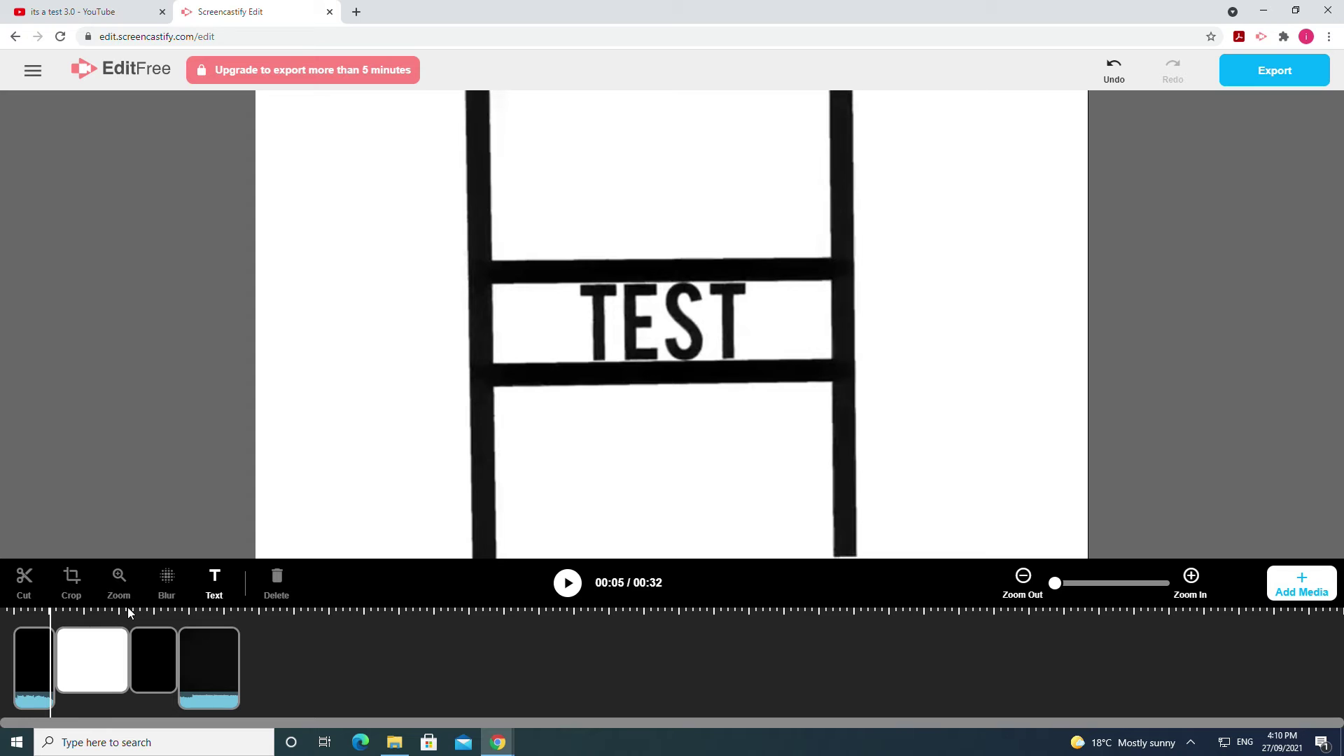
{"action": "left_click", "coordinate": [156, 611]}
{"action": "left_click", "coordinate": [217, 615]}
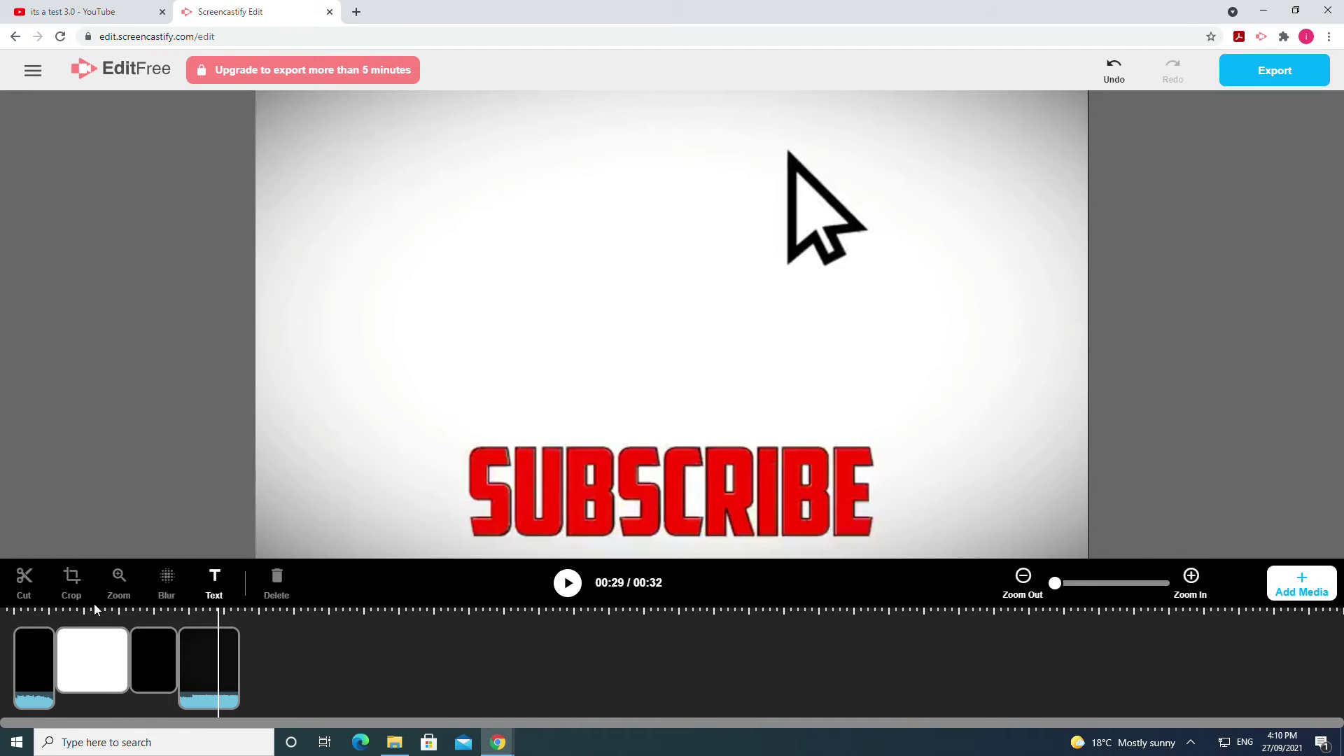
{"action": "left_click", "coordinate": [97, 611]}
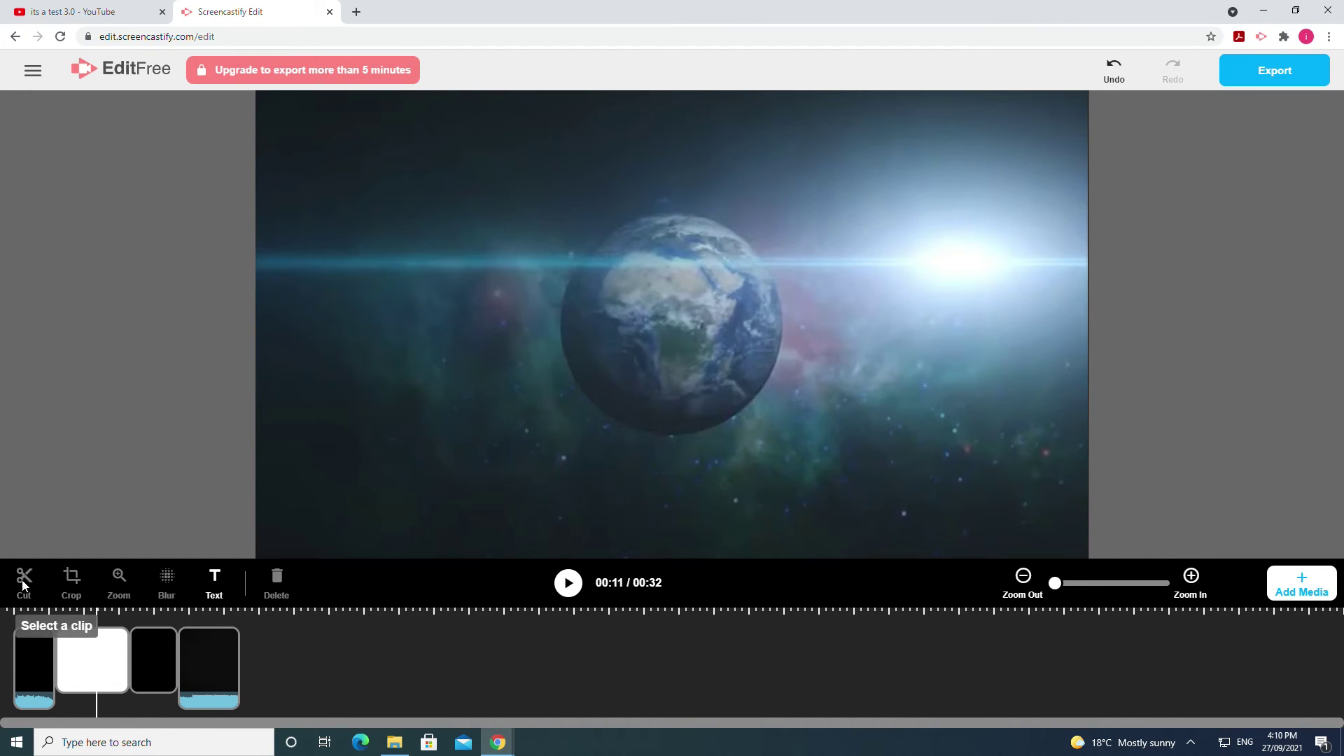
- Split the Earth clip, delete the unwanted piece to reach 00:26, and replay from 00:09
{"action": "left_click", "coordinate": [125, 651]}
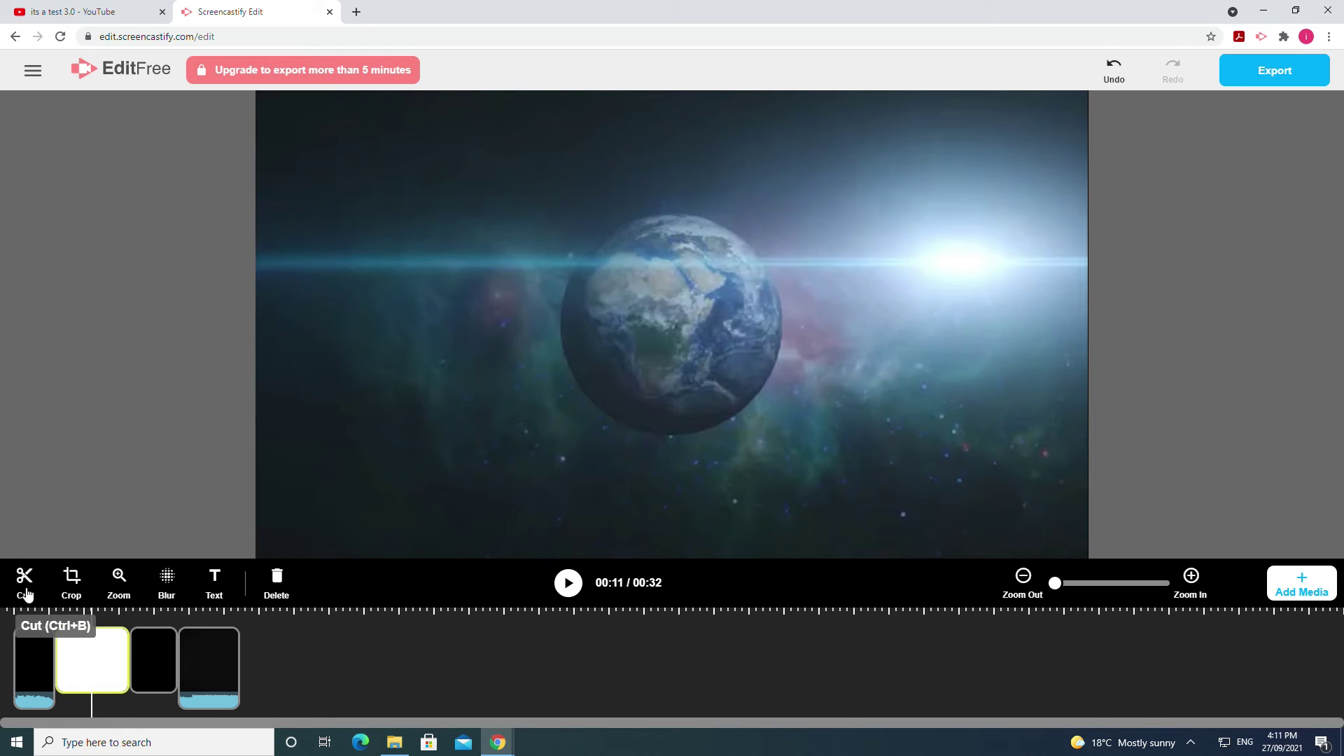
{"action": "left_click", "coordinate": [26, 595]}
{"action": "left_click", "coordinate": [110, 637]}
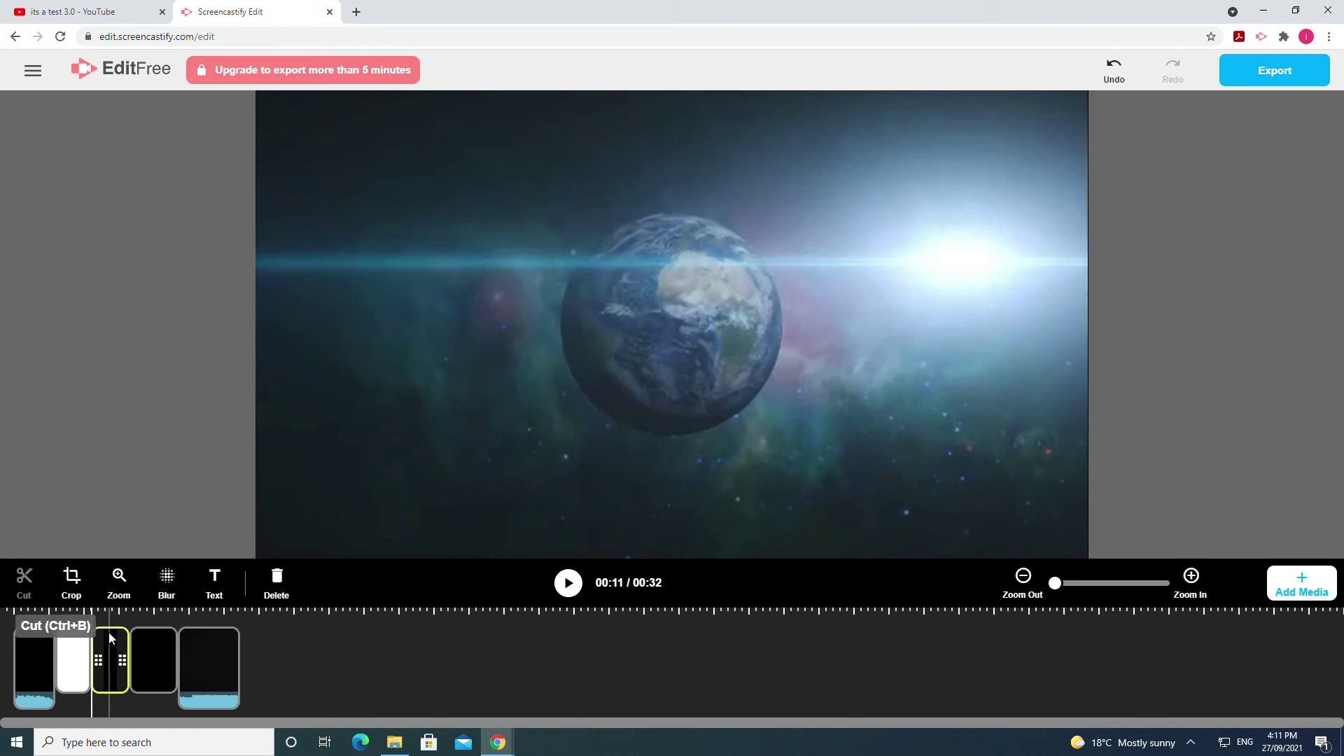
{"action": "key", "text": "Delete"}
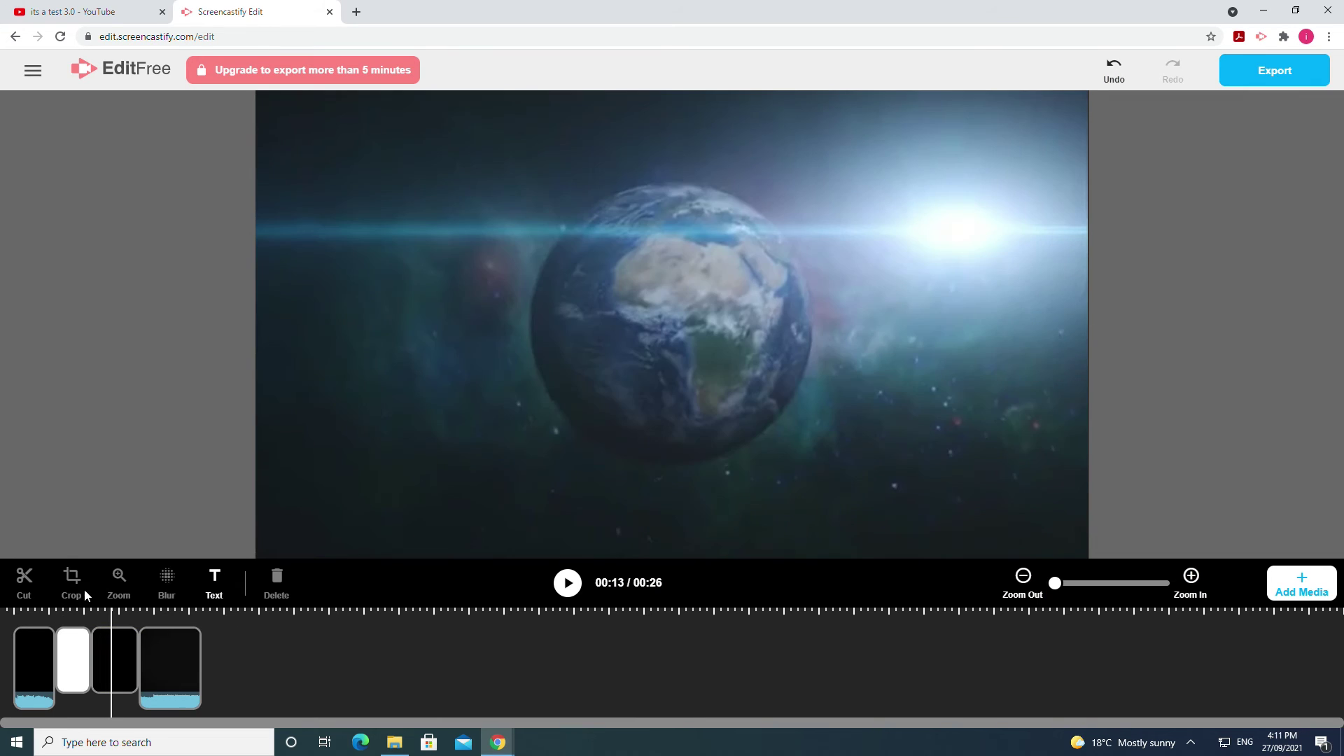
{"action": "left_click", "coordinate": [82, 612]}
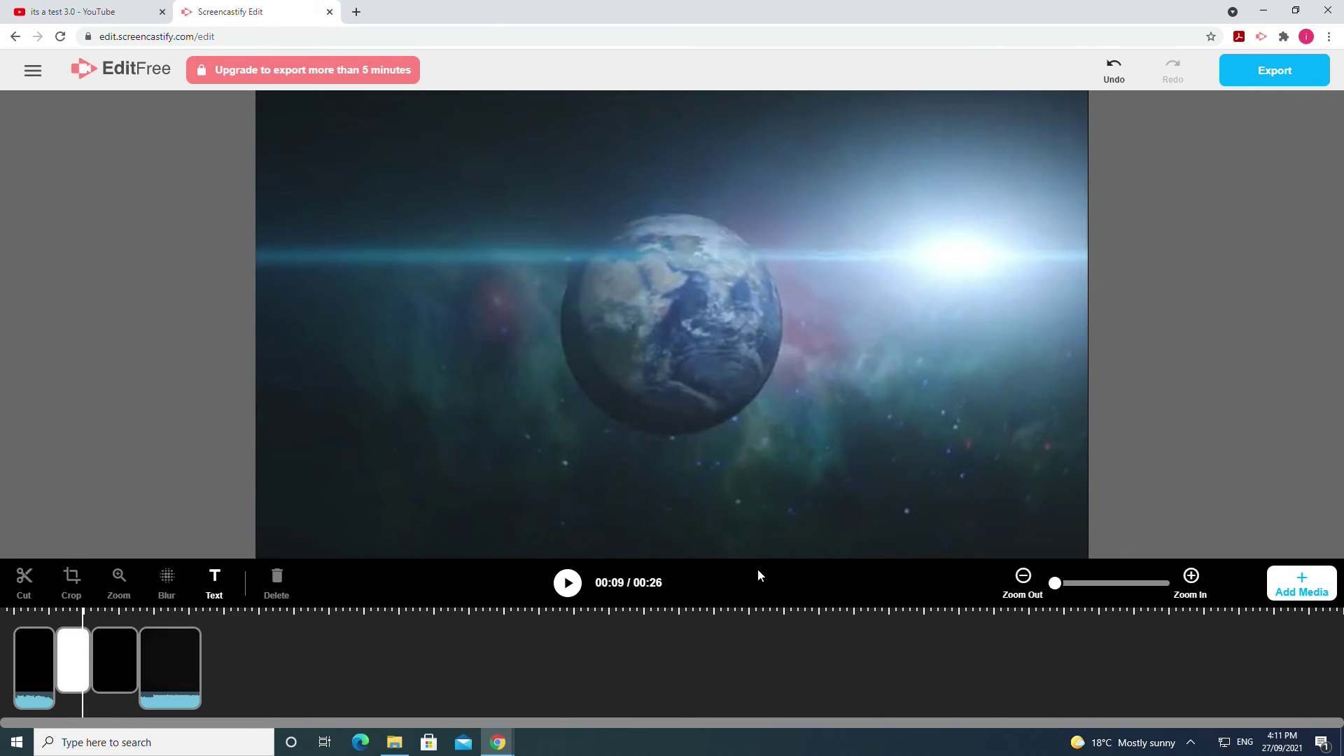
{"action": "left_click", "coordinate": [567, 583]}
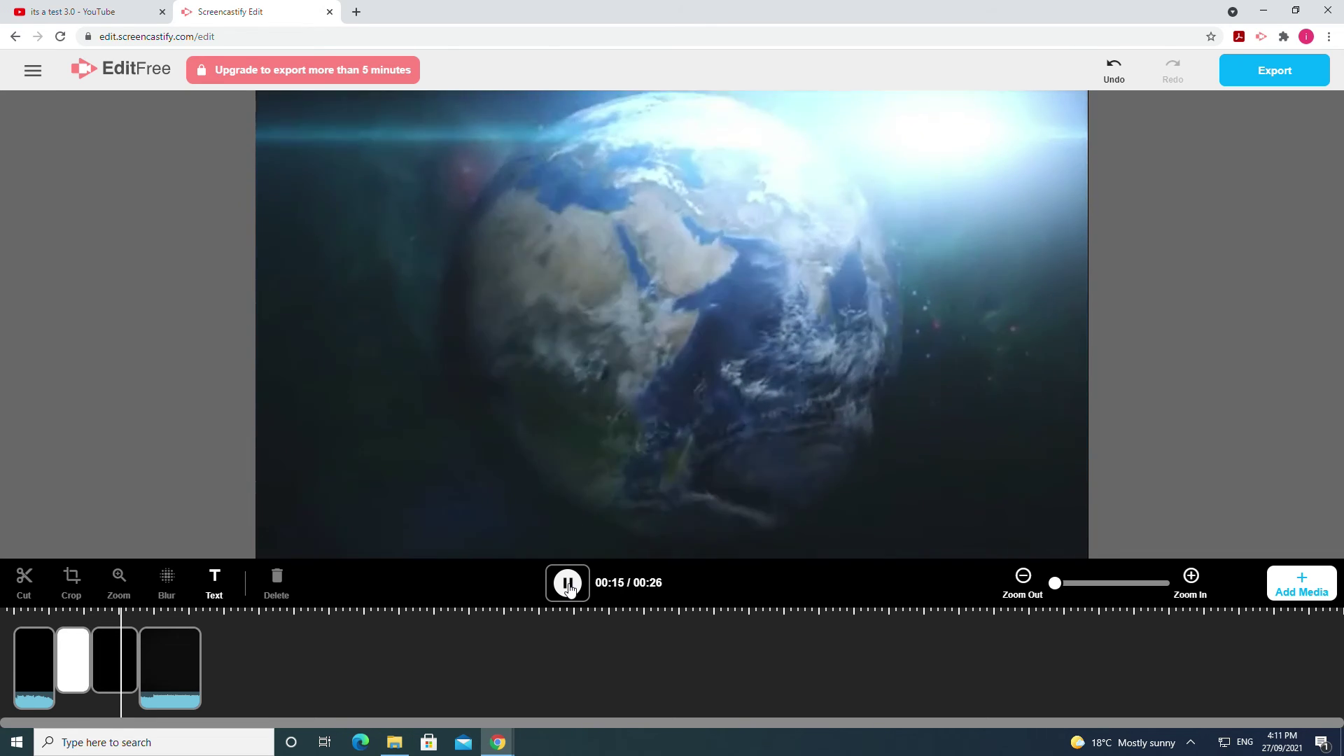
- Stop playback and download the video as an MP4 named Examn
{"action": "left_click", "coordinate": [567, 583]}
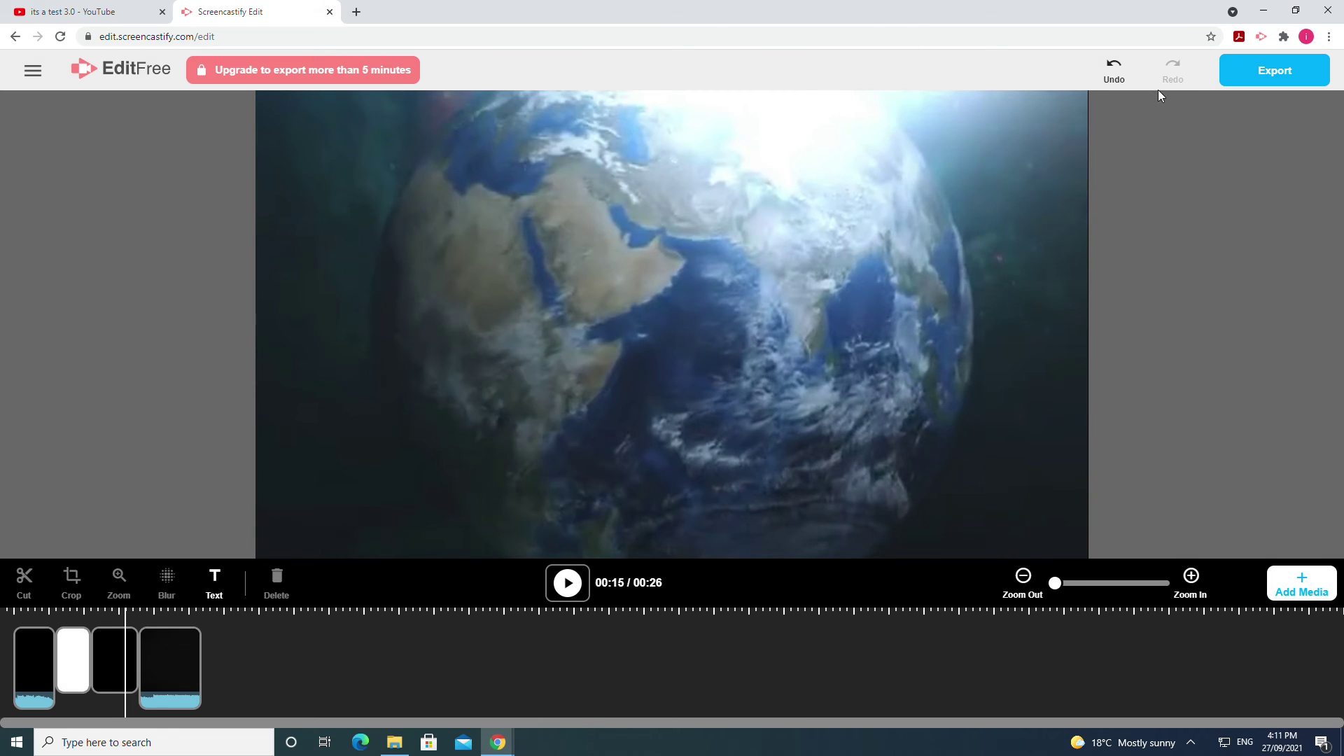
{"action": "left_click", "coordinate": [1234, 81]}
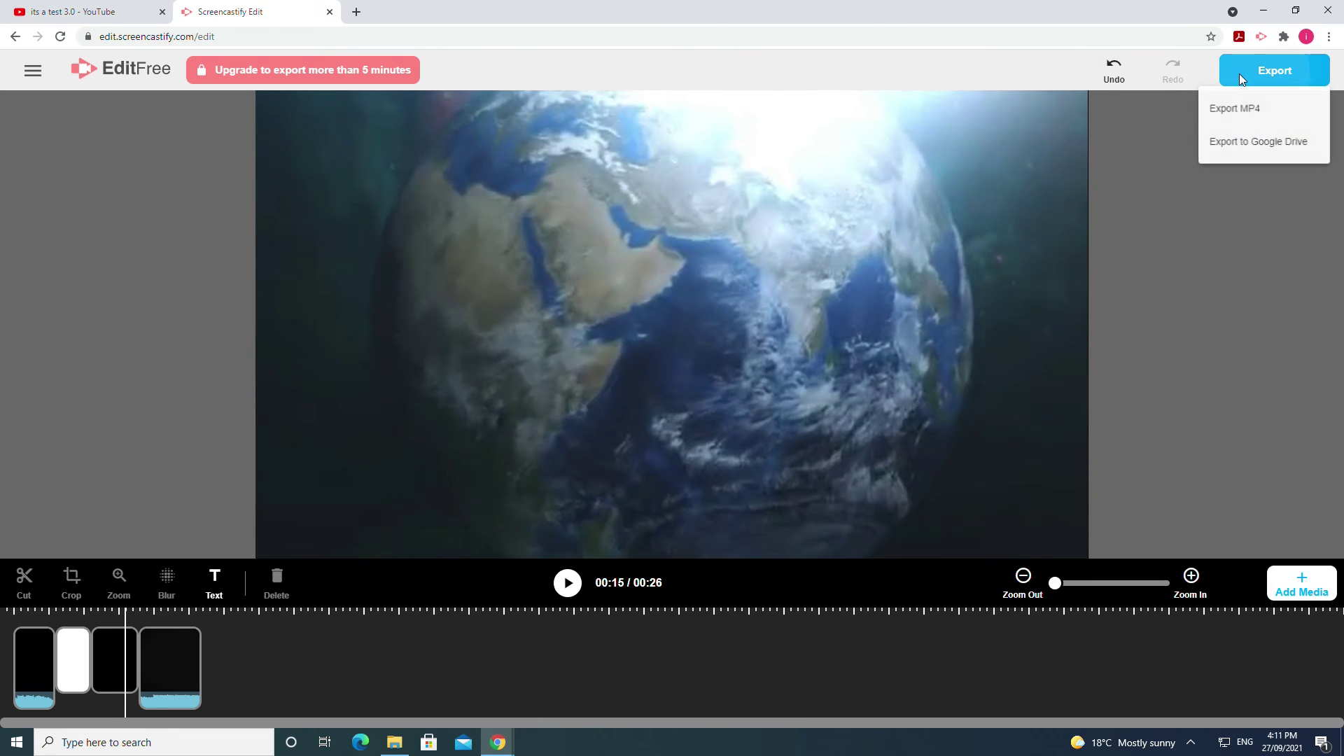
{"action": "left_click", "coordinate": [1234, 110]}
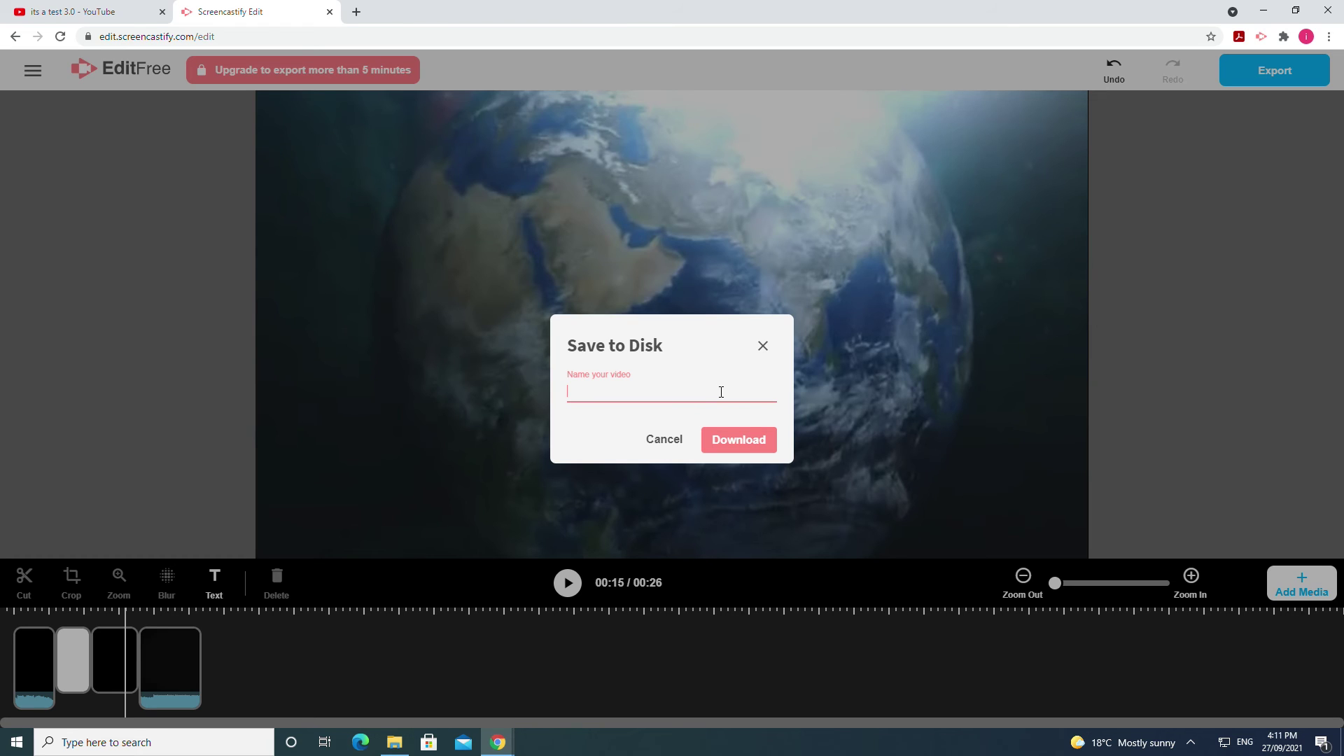
{"action": "type", "text": "Examn"}
{"action": "left_click", "coordinate": [741, 440]}
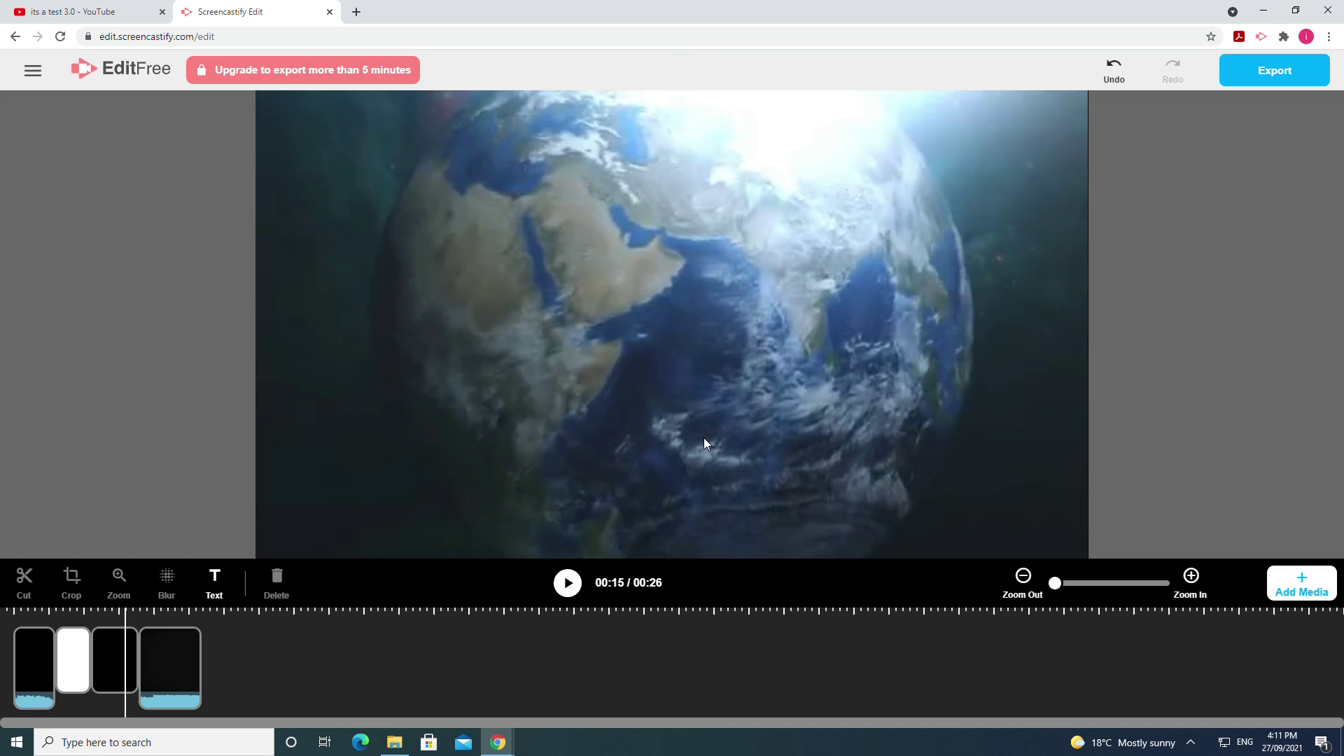